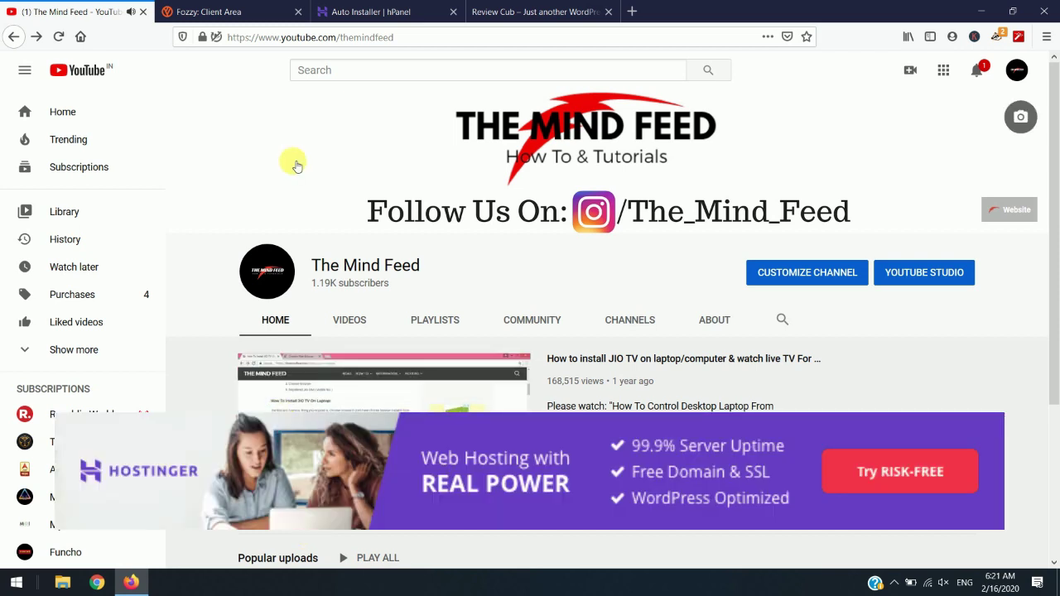
Move from the YouTube channel page to Fozzy's Change Nameservers page for reviewcub.com.
click(345, 8)
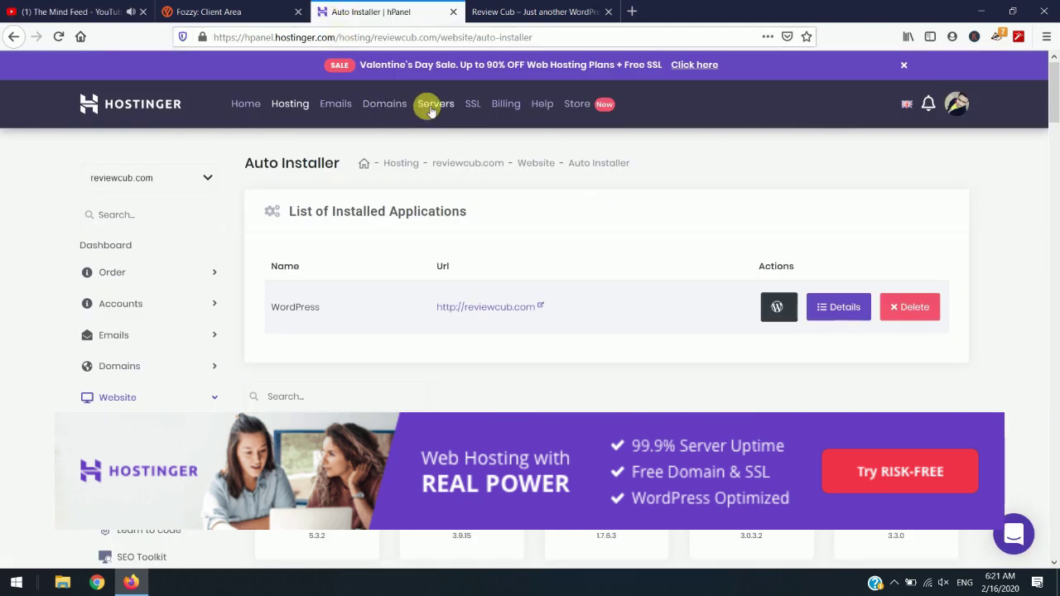
click(73, 10)
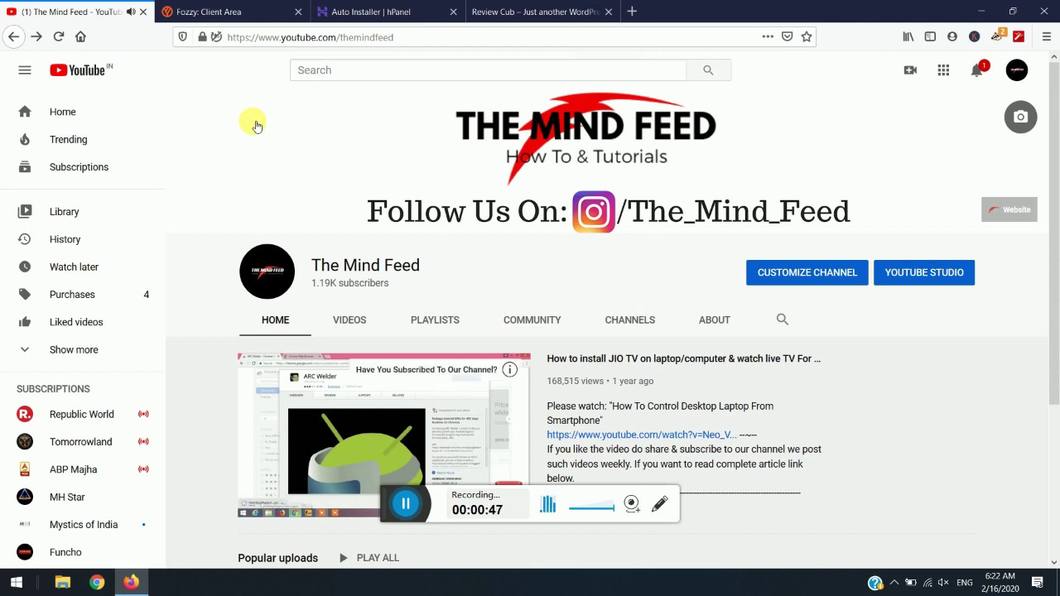
click(195, 12)
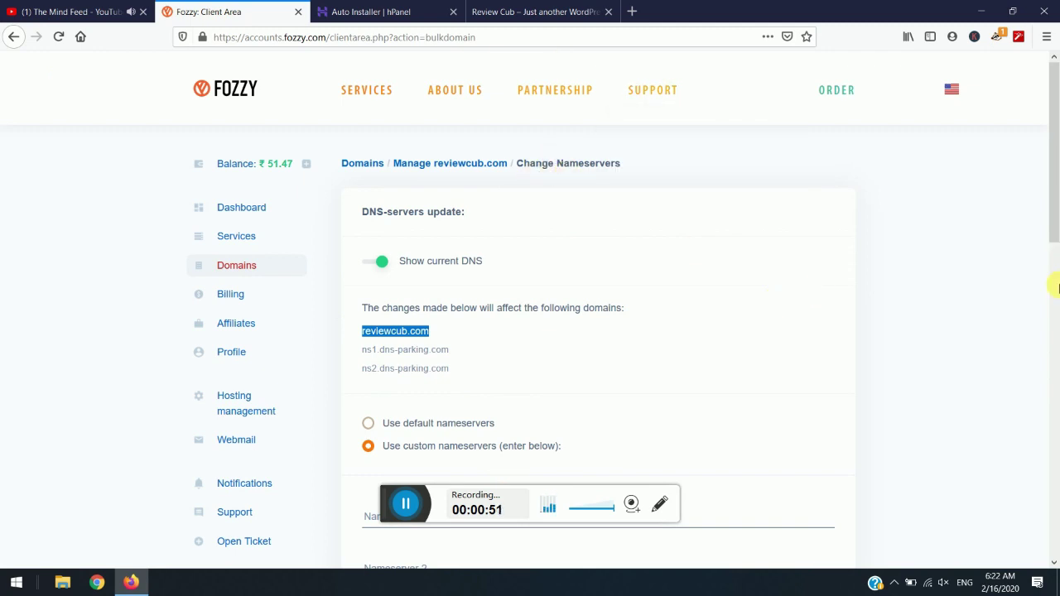
Log out of the Fozzy client area and close its tab.
drag(1057, 285, 1057, 464)
click(1054, 462)
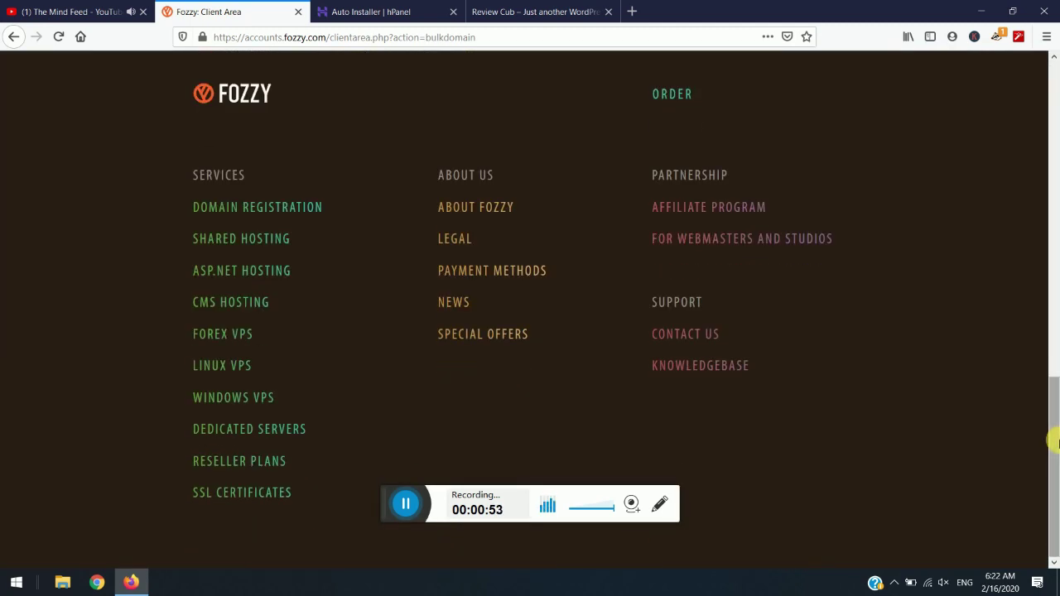
click(1057, 320)
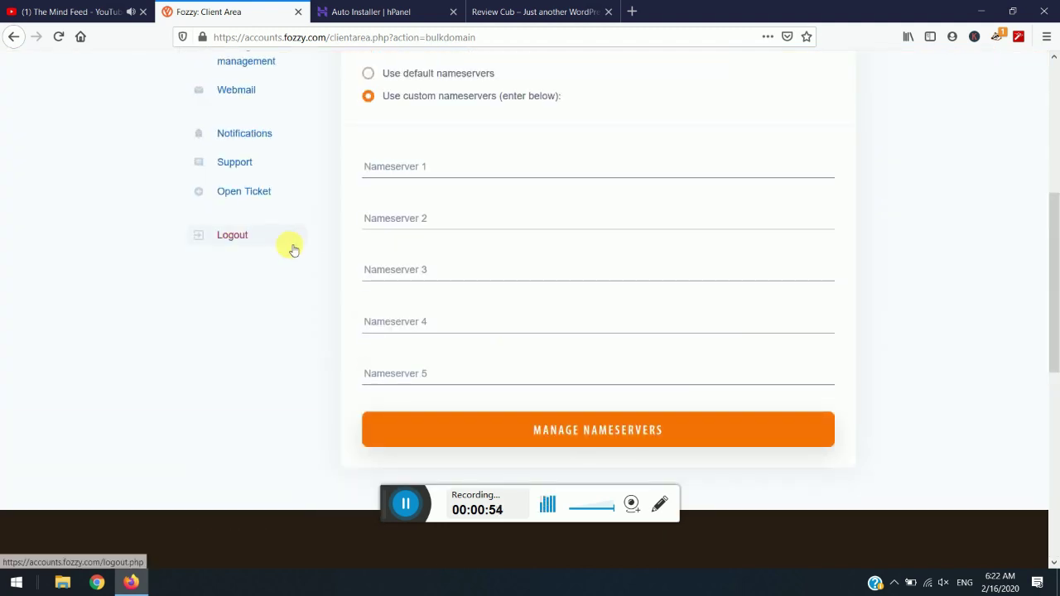
click(232, 236)
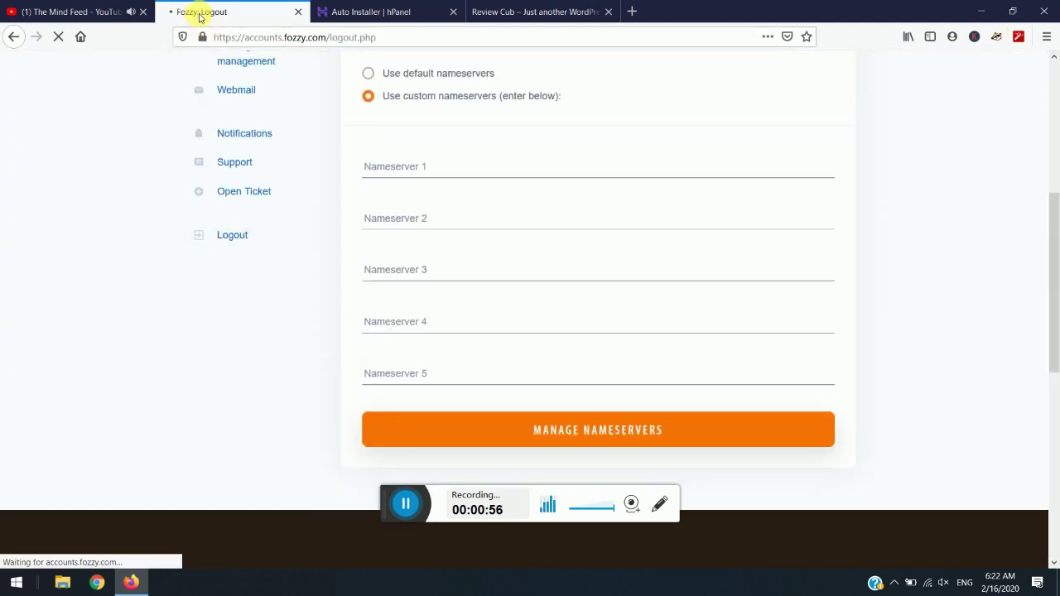
click(298, 12)
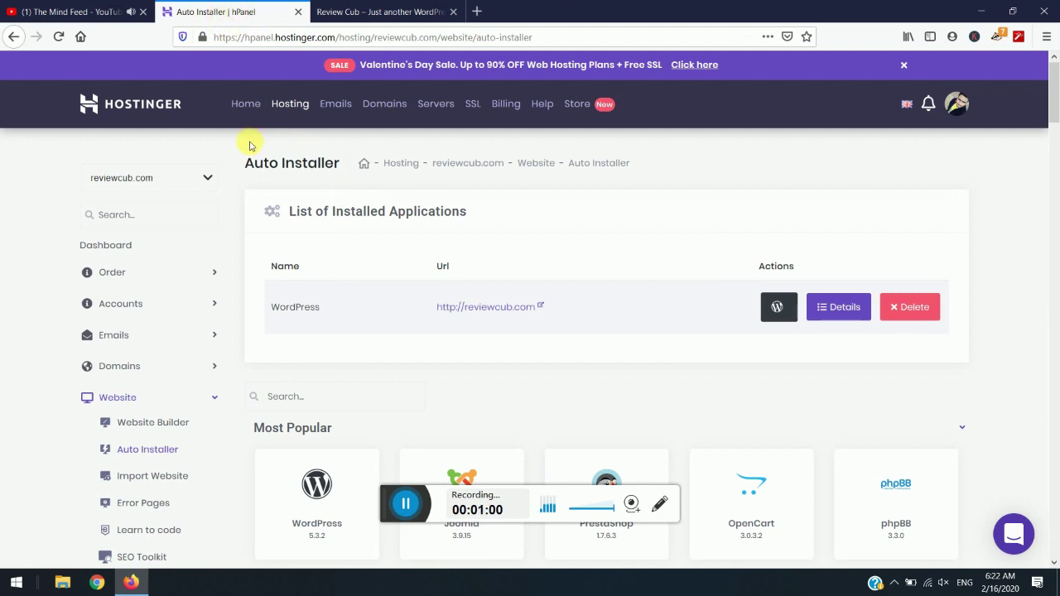
Search Google for 'sslforfree' and open the SSL For Free website.
click(135, 248)
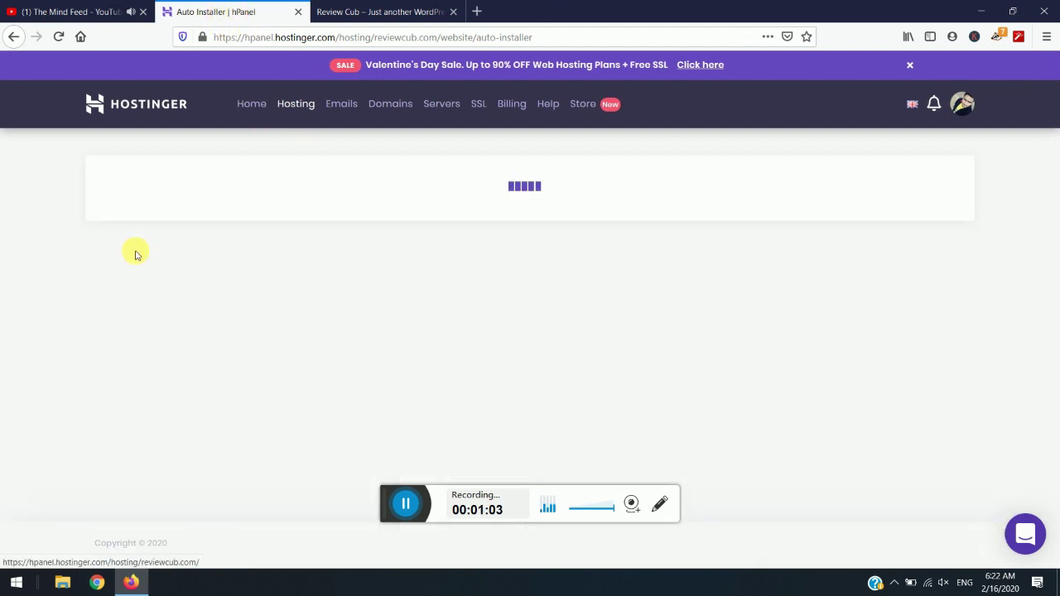
click(368, 8)
click(366, 47)
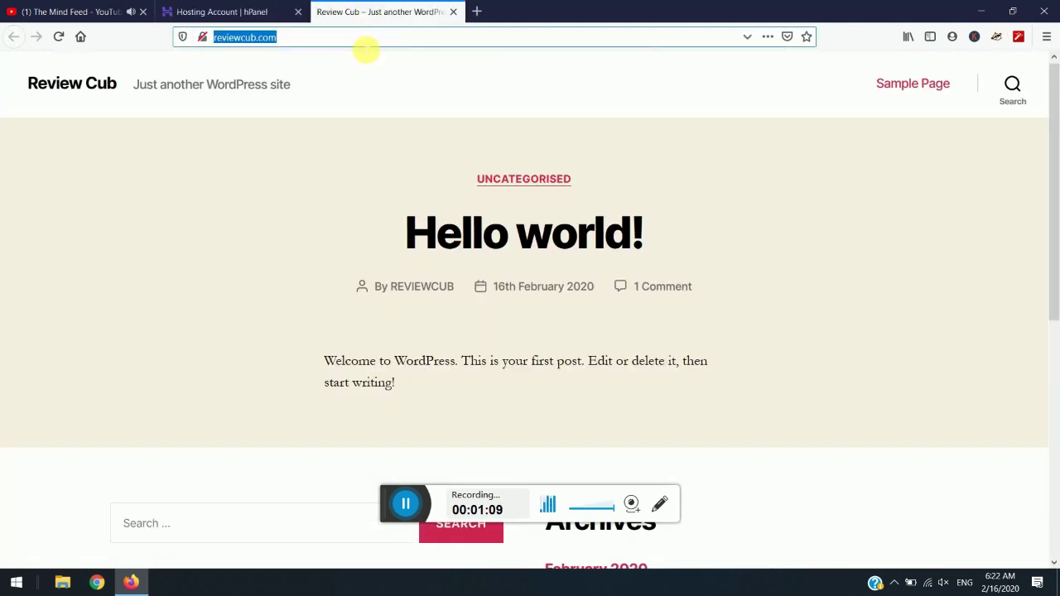
text(ss)
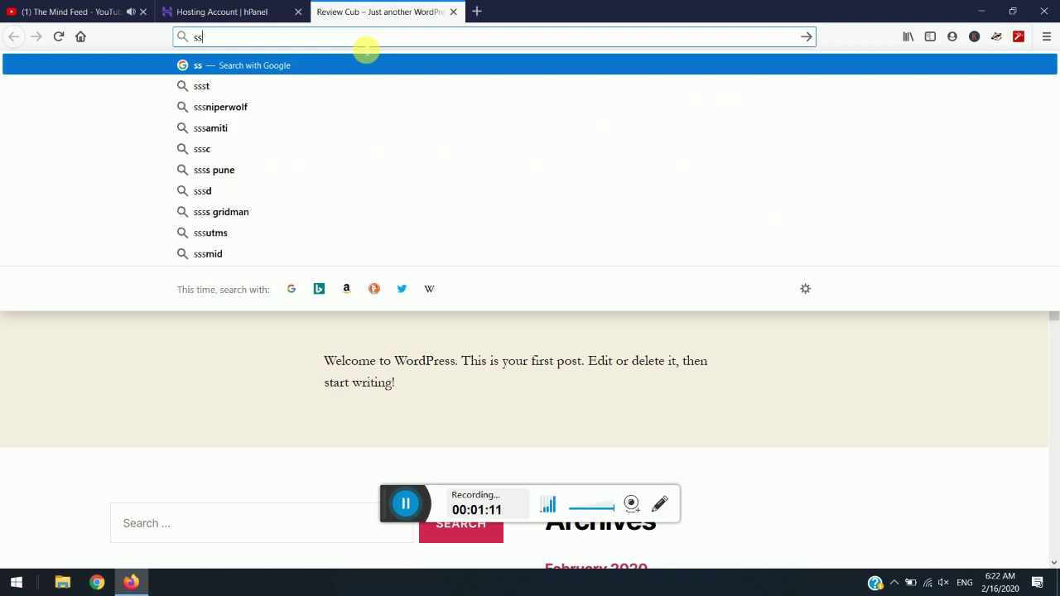
text(lforf)
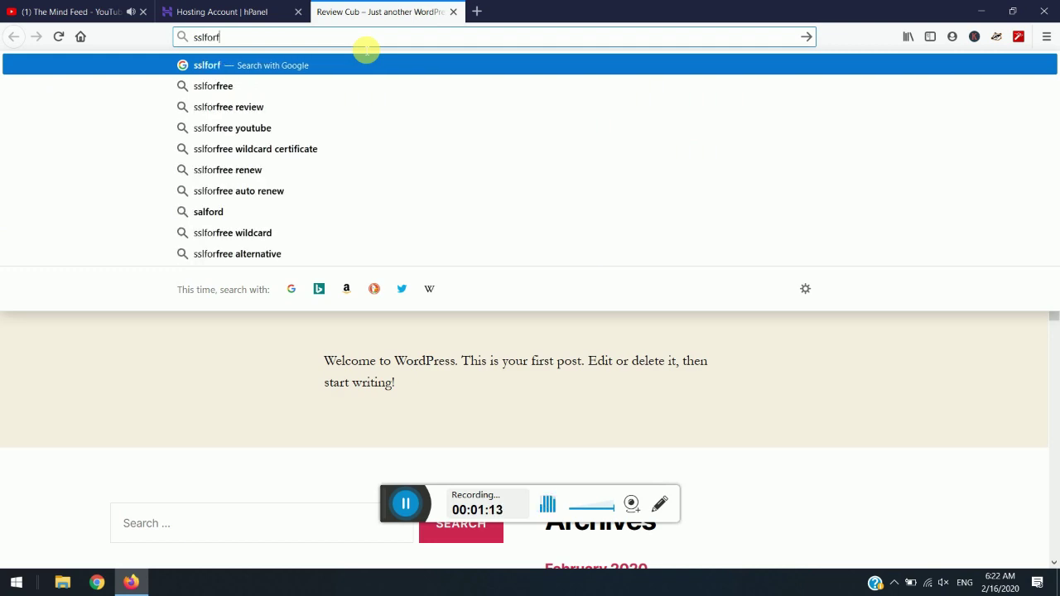
text(ree)
key(Return)
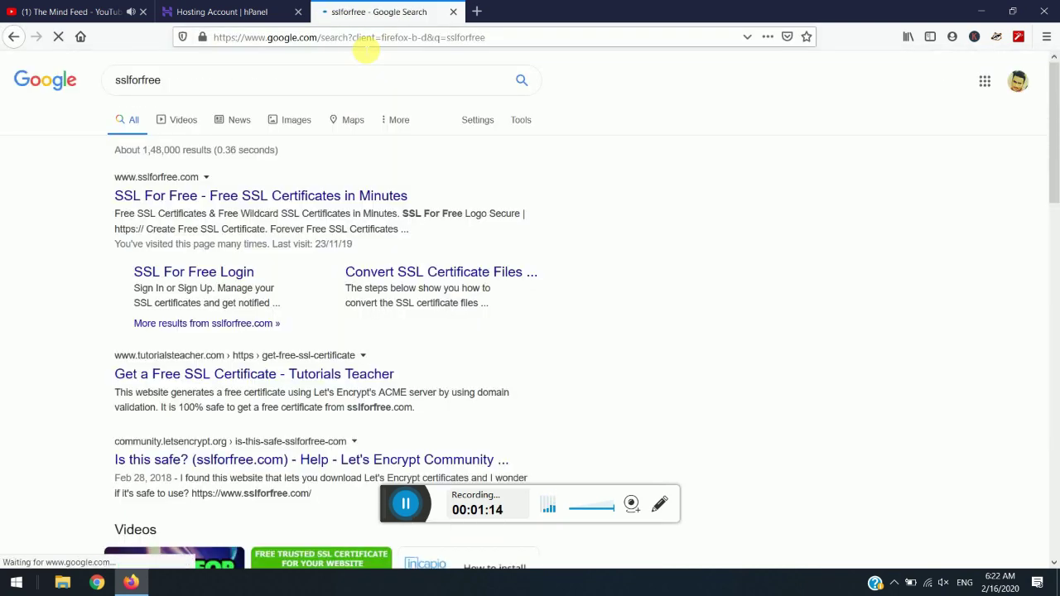
click(255, 197)
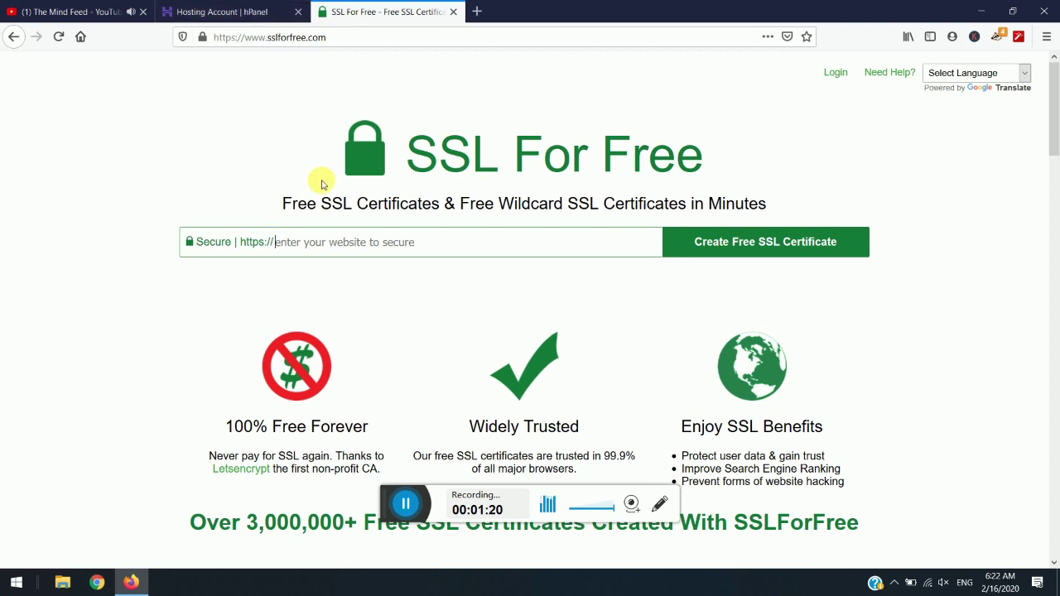
Request a free certificate for reviewcub.com with manual DNS verification to get the TXT records.
text(reviewcub.com)
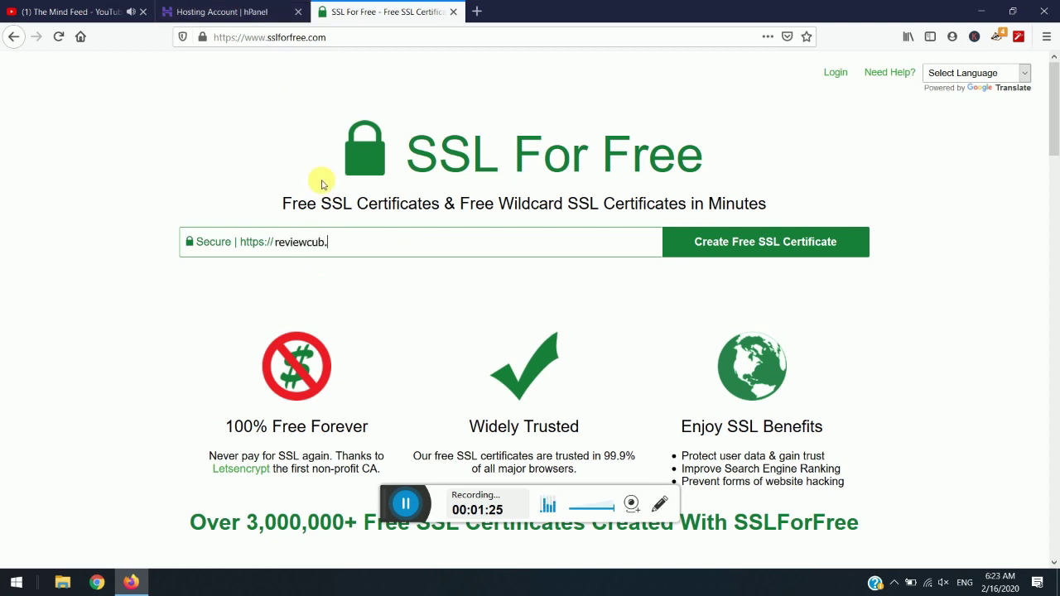
click(785, 243)
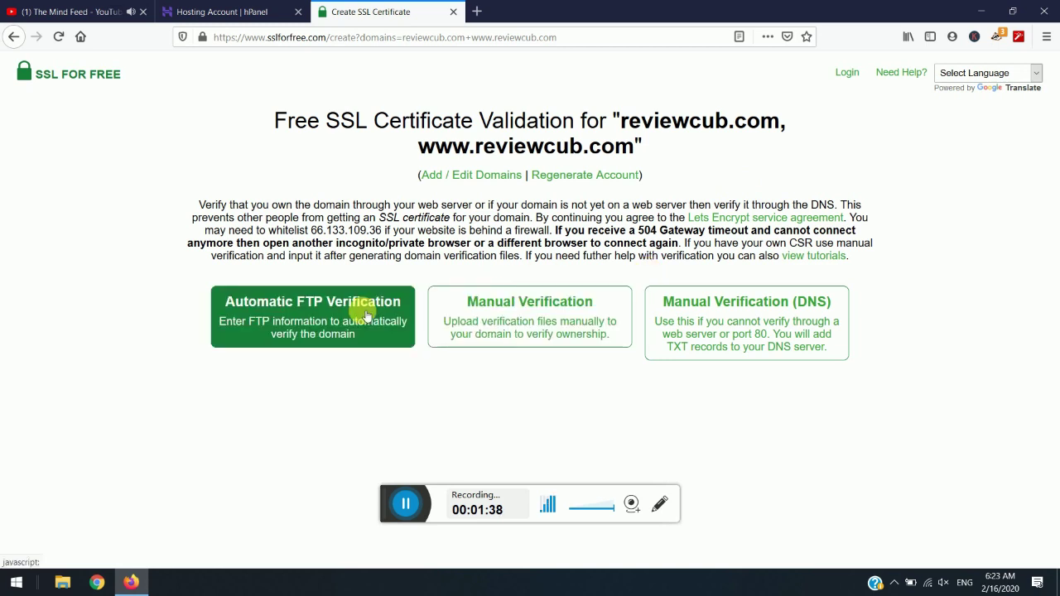
click(784, 327)
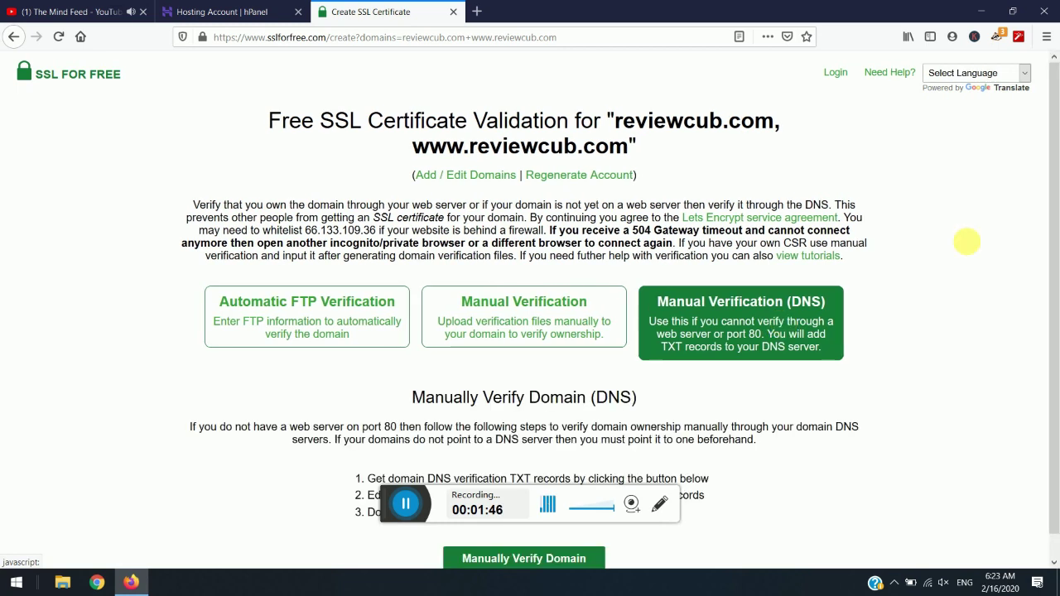
scroll(1056, 335, down, 1)
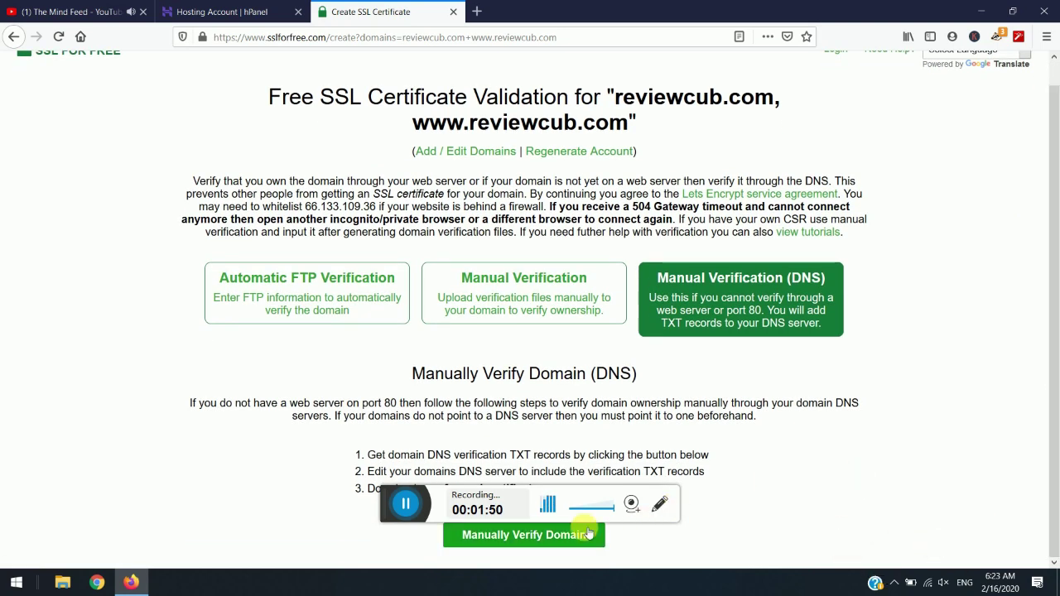
click(563, 536)
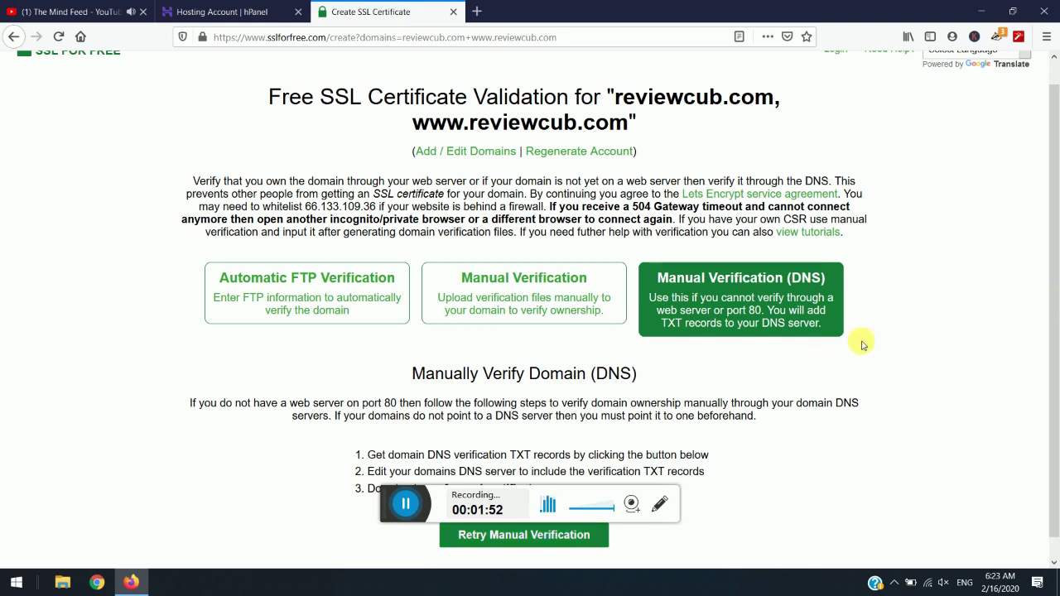
drag(1049, 331, 1057, 538)
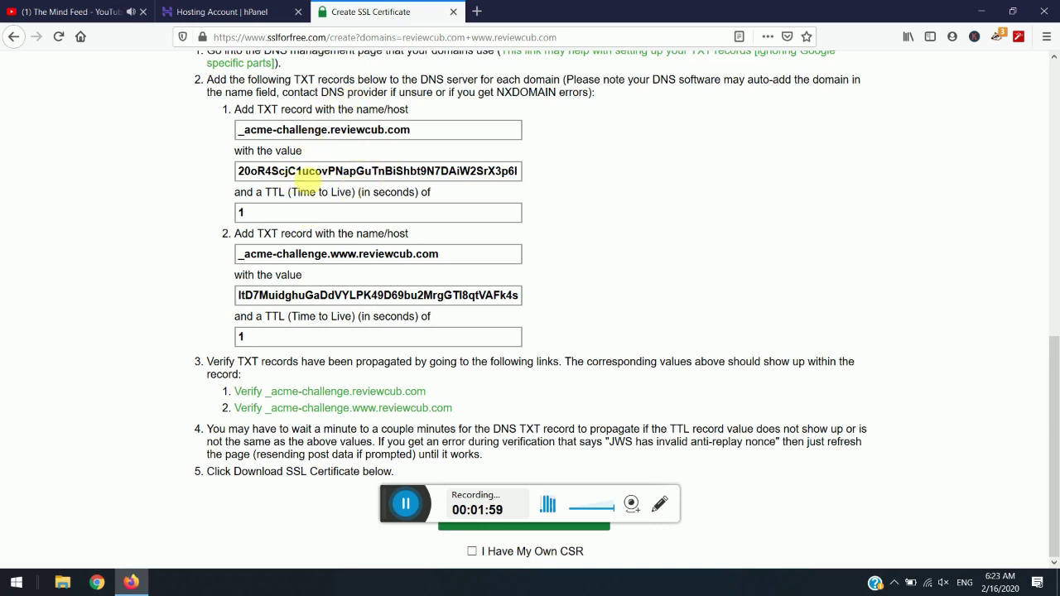
click(255, 5)
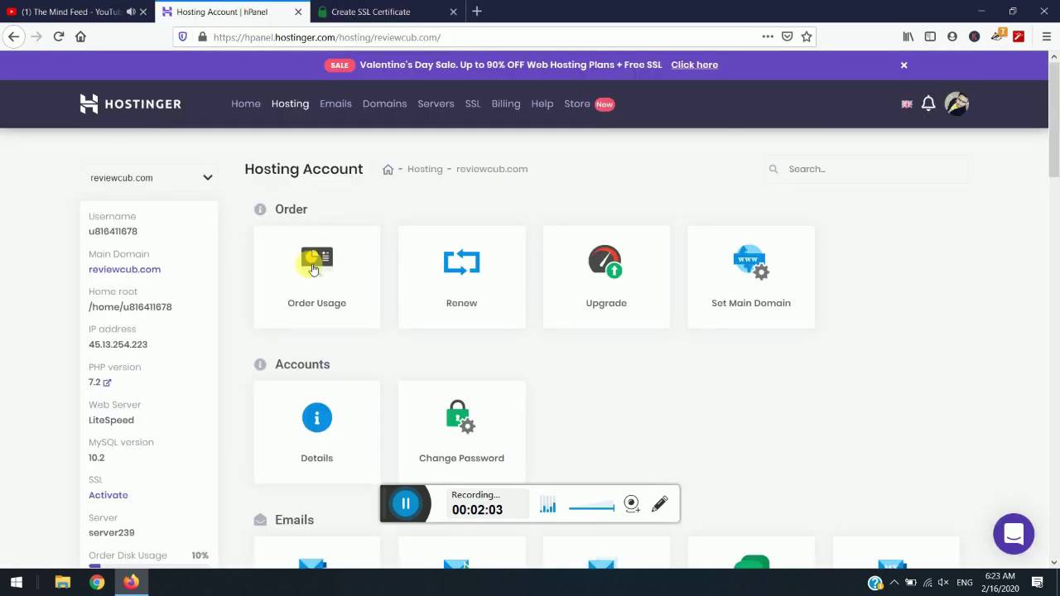
Open reviewcub.com's DNS Zone Editor and scroll to the TXT records section.
click(208, 184)
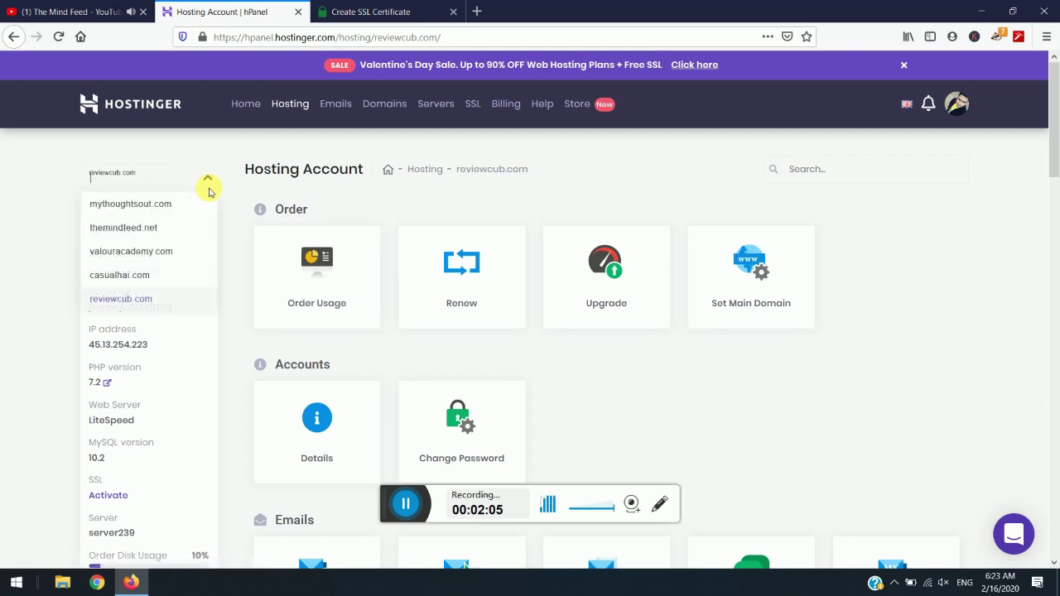
click(208, 184)
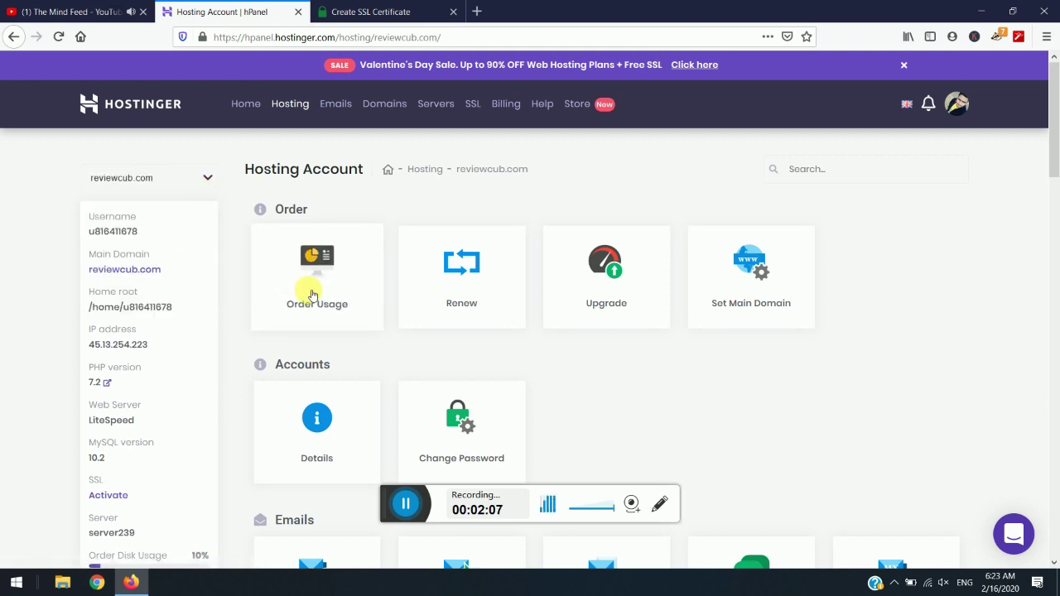
drag(1051, 161, 1055, 424)
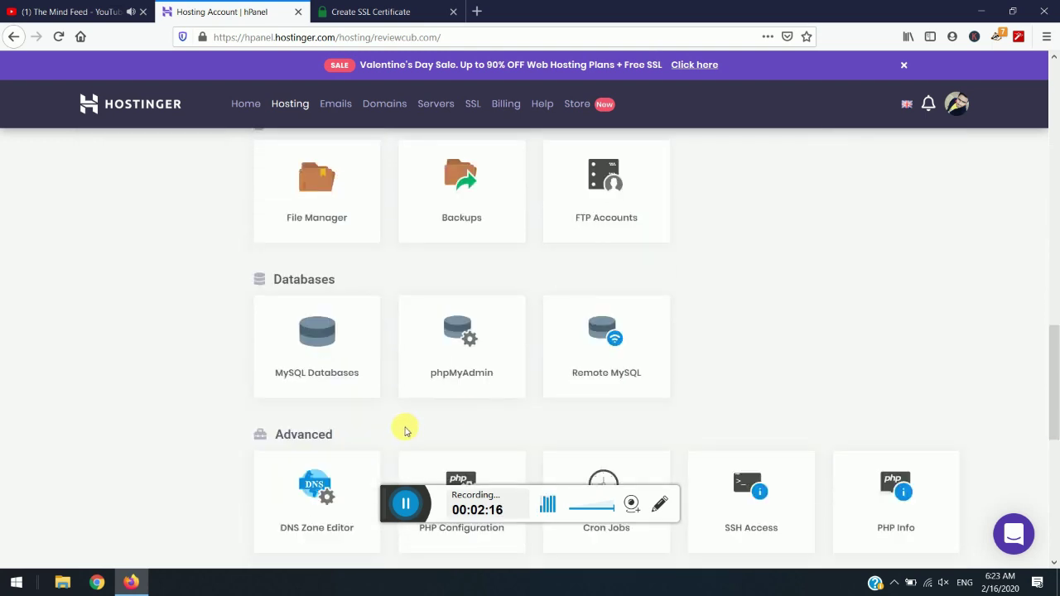
click(289, 508)
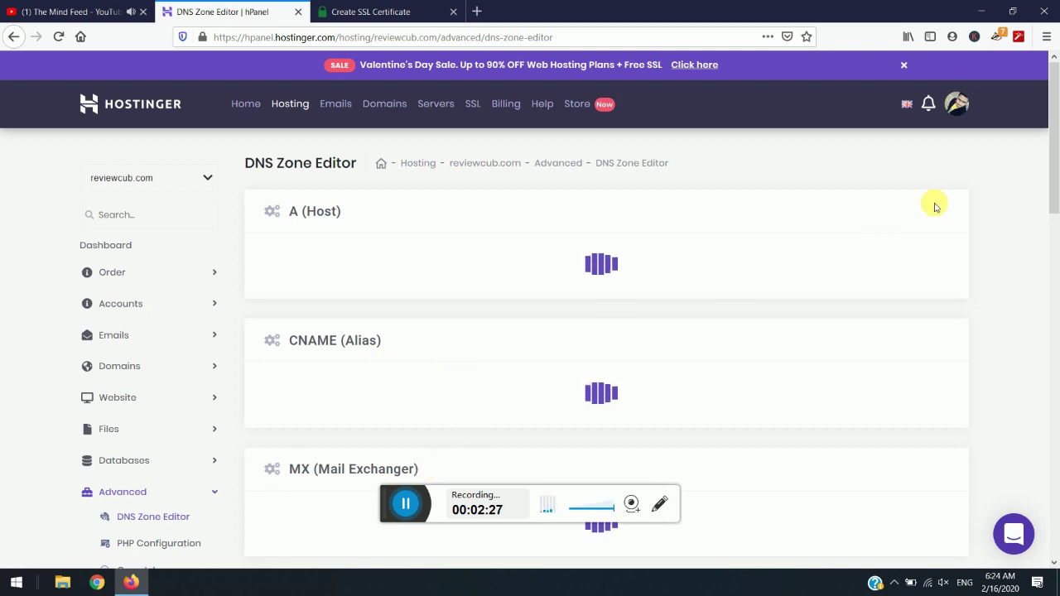
drag(1055, 151, 1058, 420)
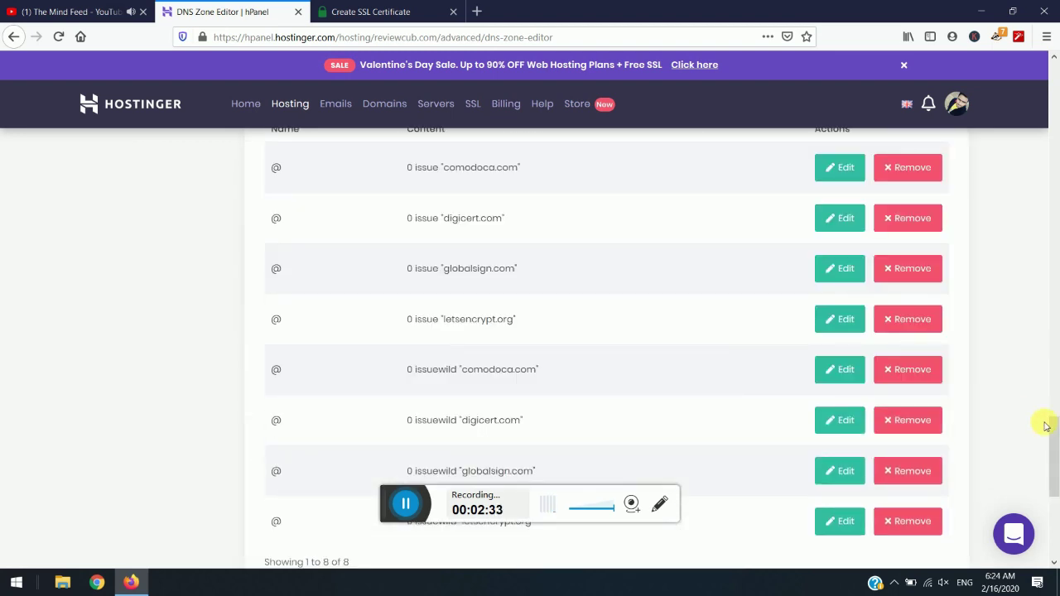
scroll(1057, 373, down, 3)
scroll(1057, 300, up, 5)
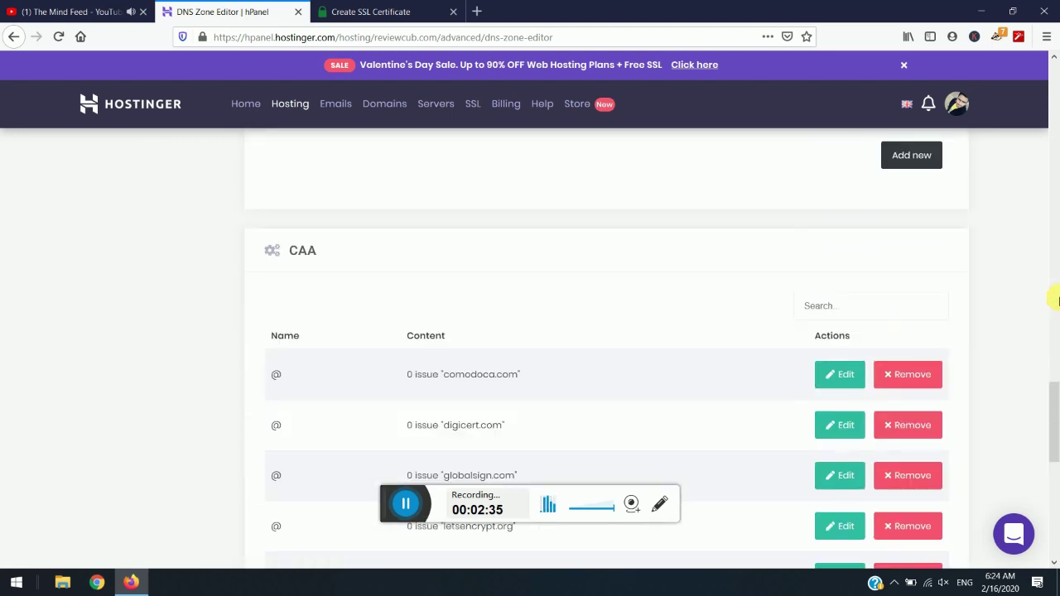
scroll(1057, 299, up, 2)
scroll(1057, 300, up, 1)
scroll(1057, 300, up, 2)
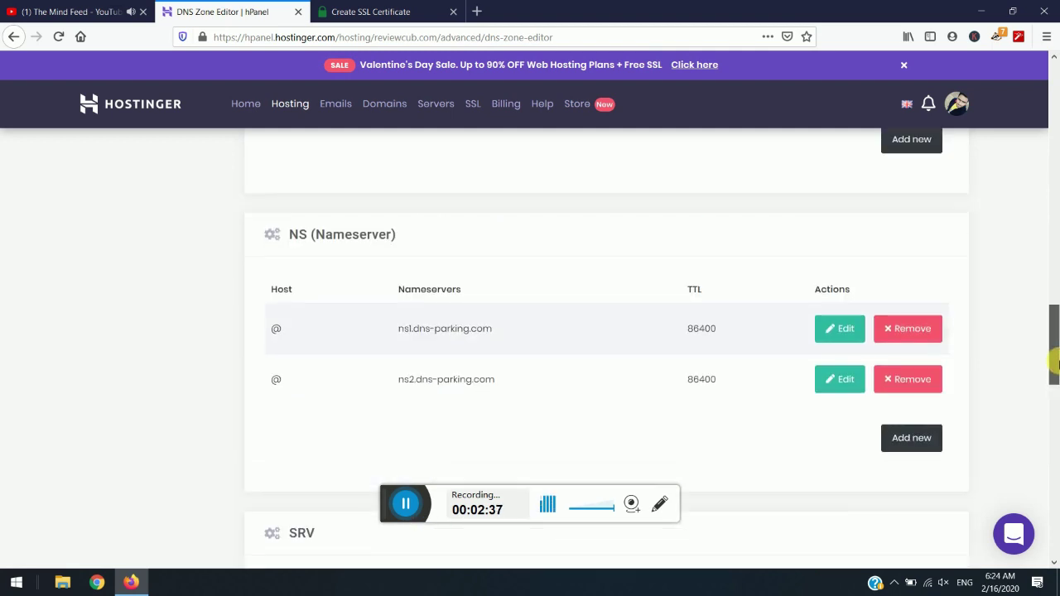
scroll(1057, 290, up, 5)
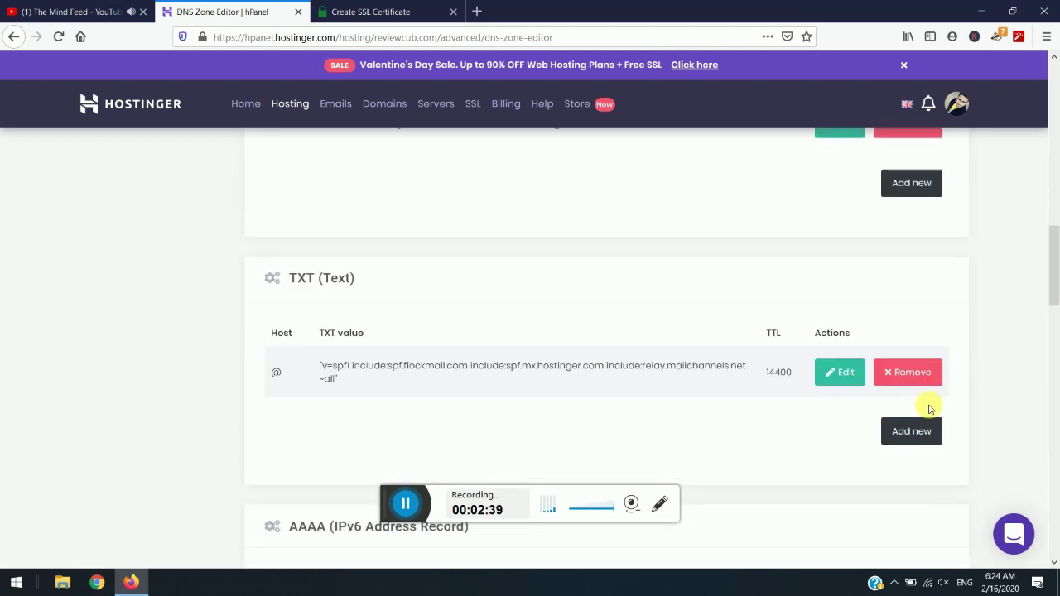
Start a new TXT record with host _acme-challenge and the first verification value from SSL For Free.
click(912, 432)
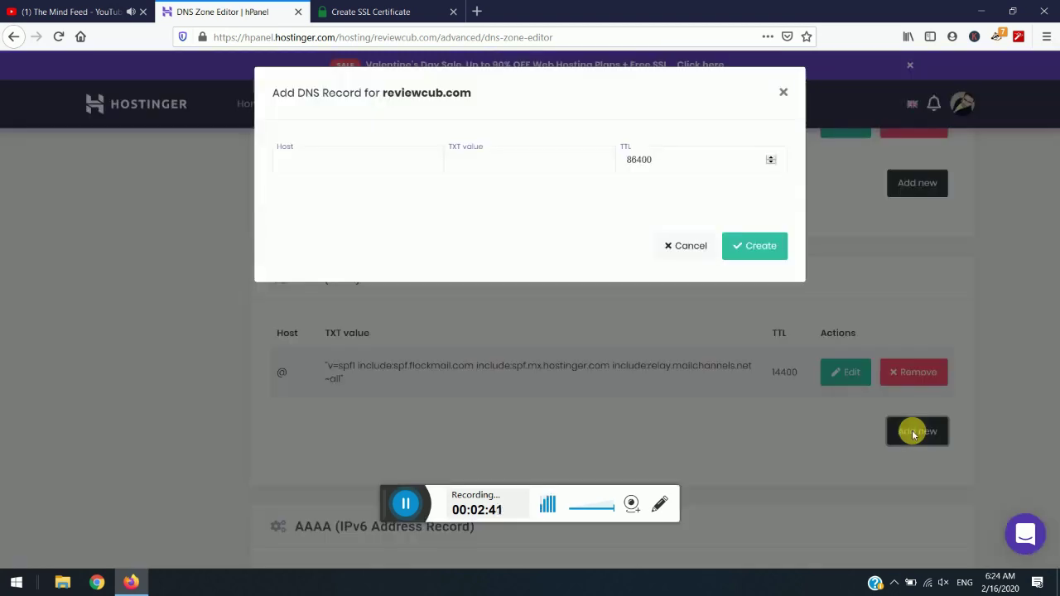
click(405, 9)
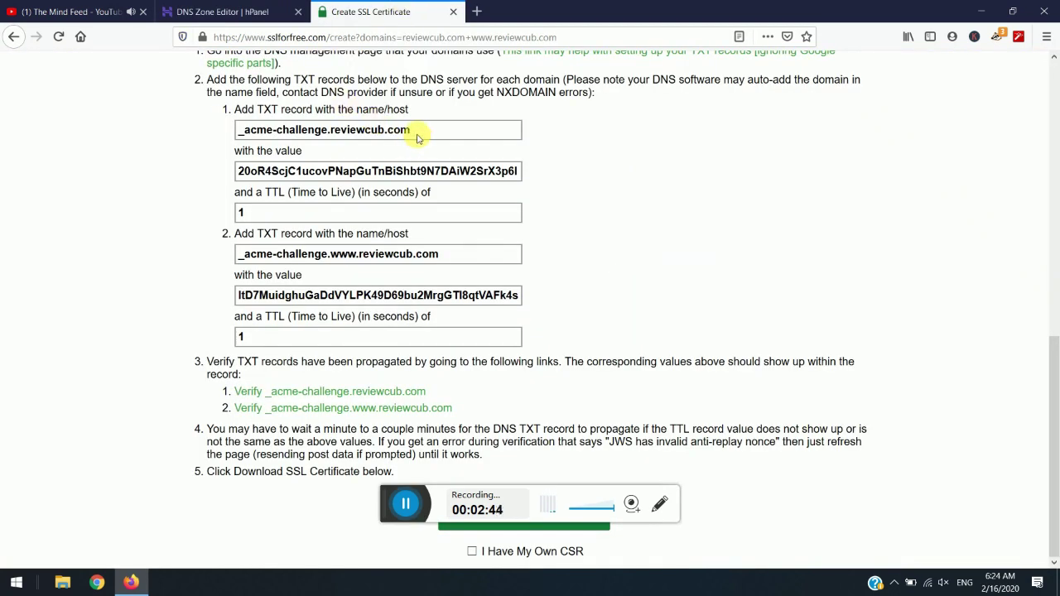
drag(416, 137, 249, 128)
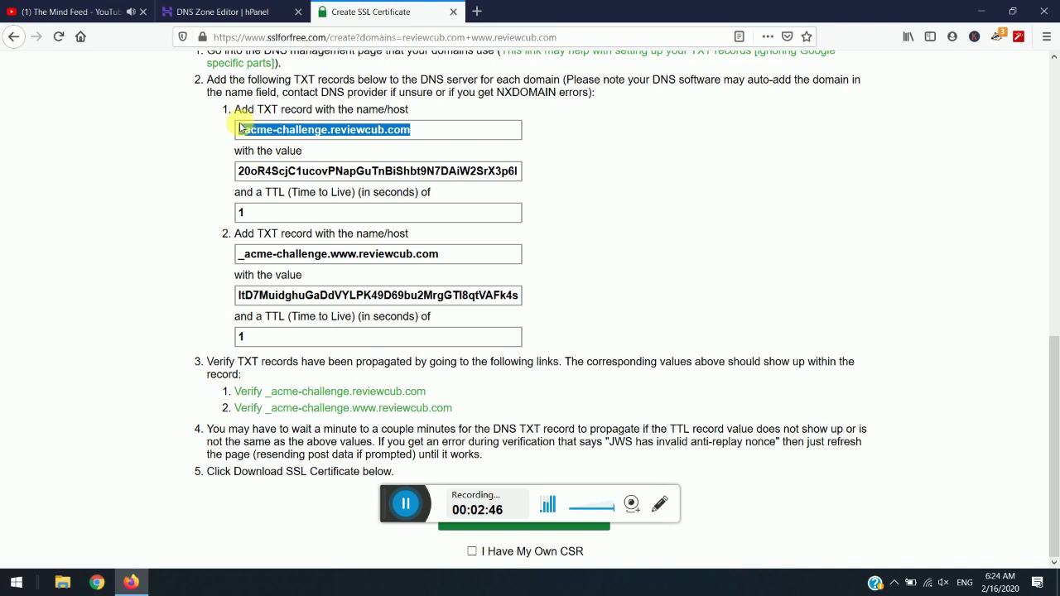
click(221, 11)
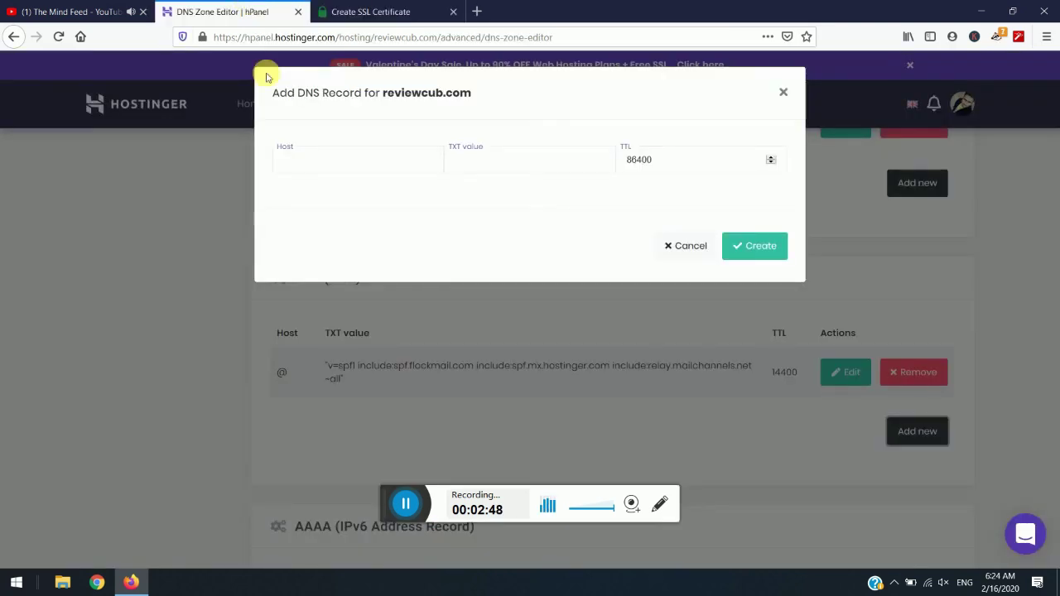
click(354, 172)
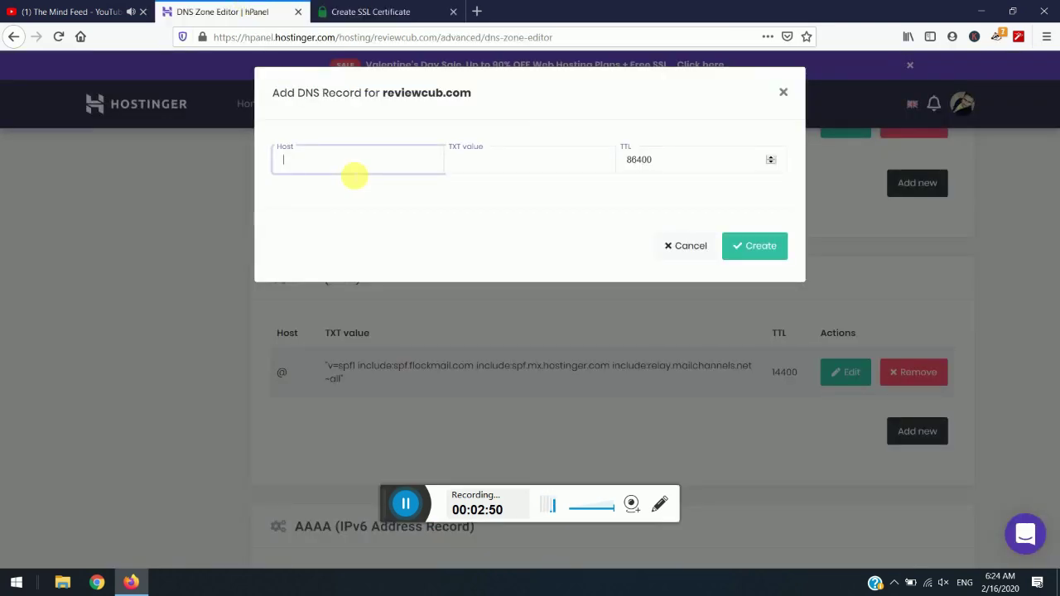
text(_acme-challenge.reviewcub.com)
click(349, 8)
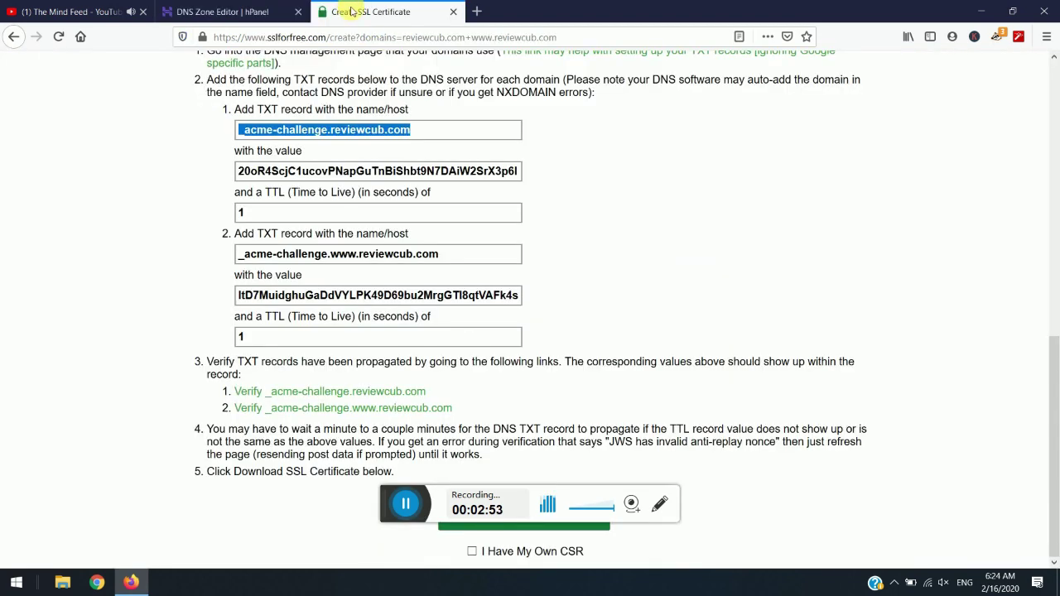
drag(520, 177, 242, 184)
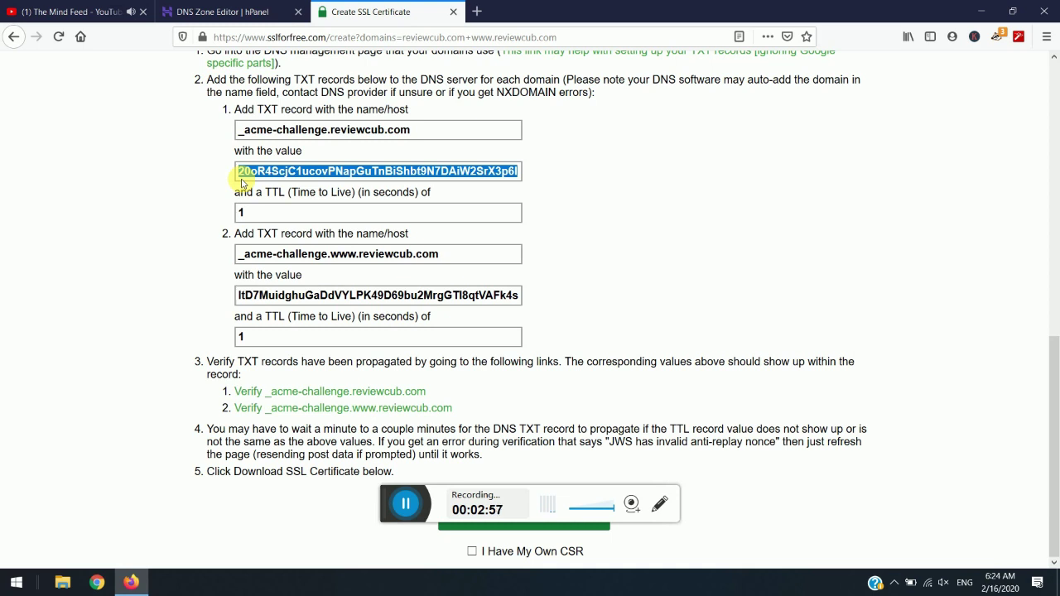
click(221, 12)
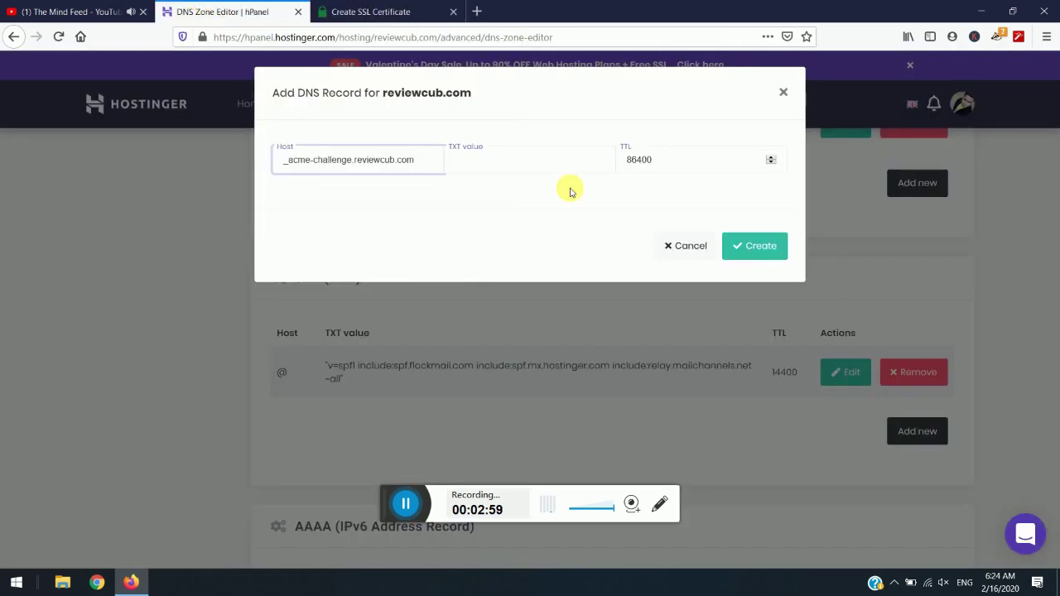
click(530, 162)
key(ctrl+v)
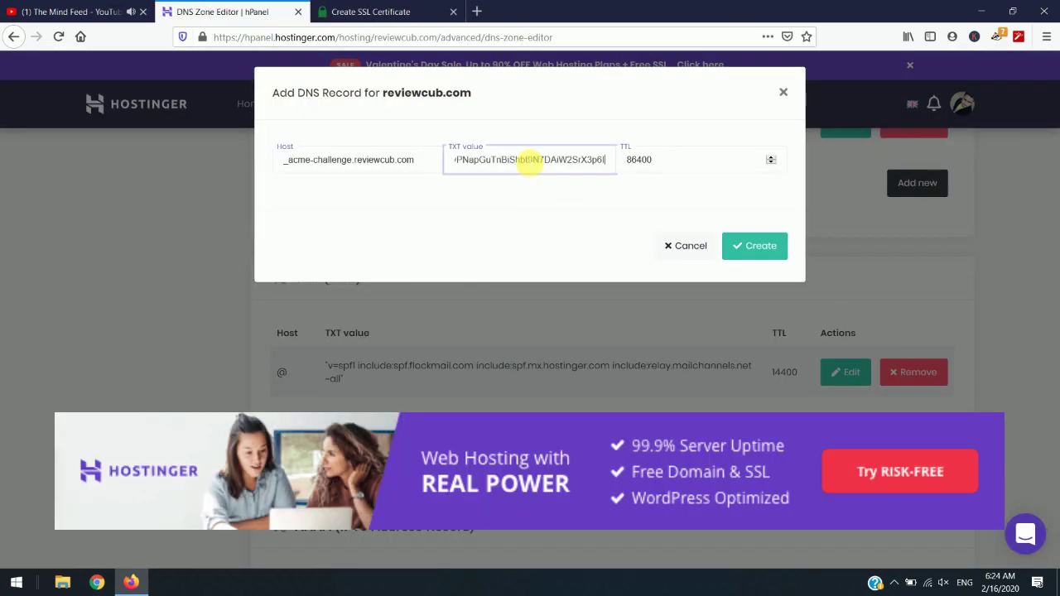
Change the record's TTL to 300 after the rejected value 1, and create it.
drag(679, 162, 534, 149)
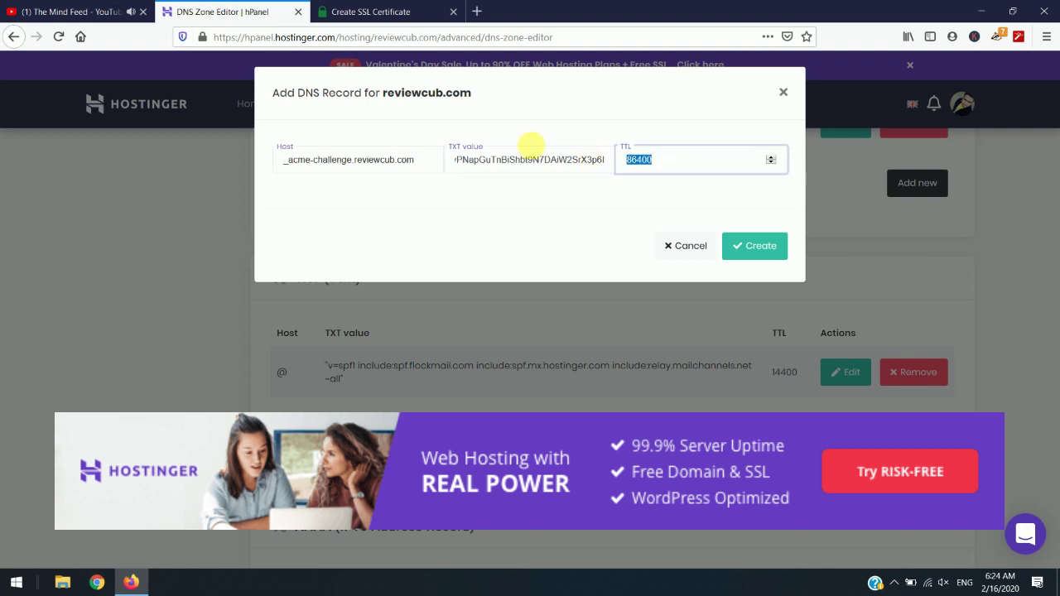
click(364, 5)
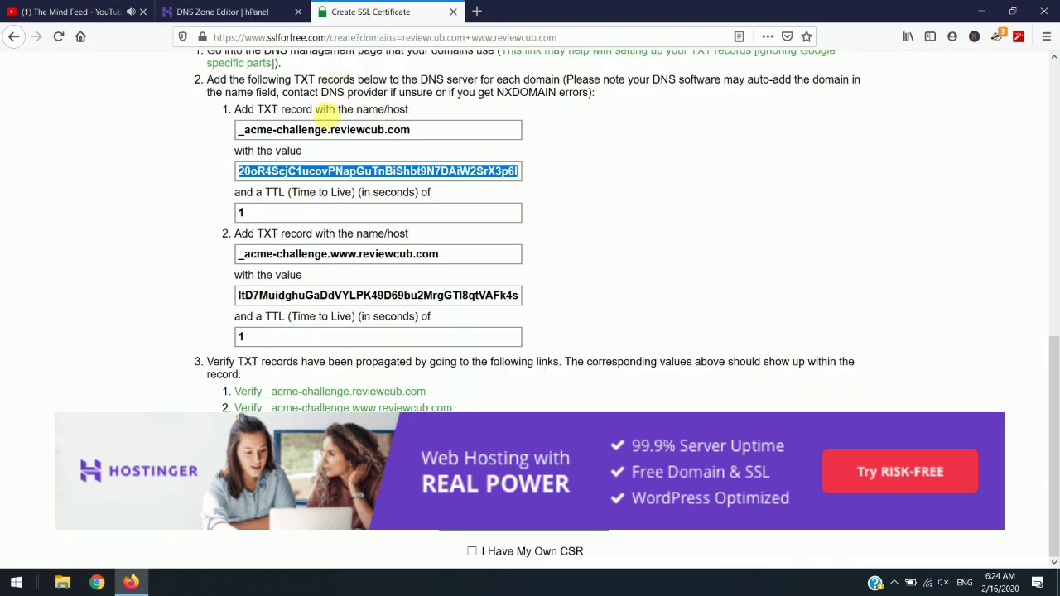
click(232, 12)
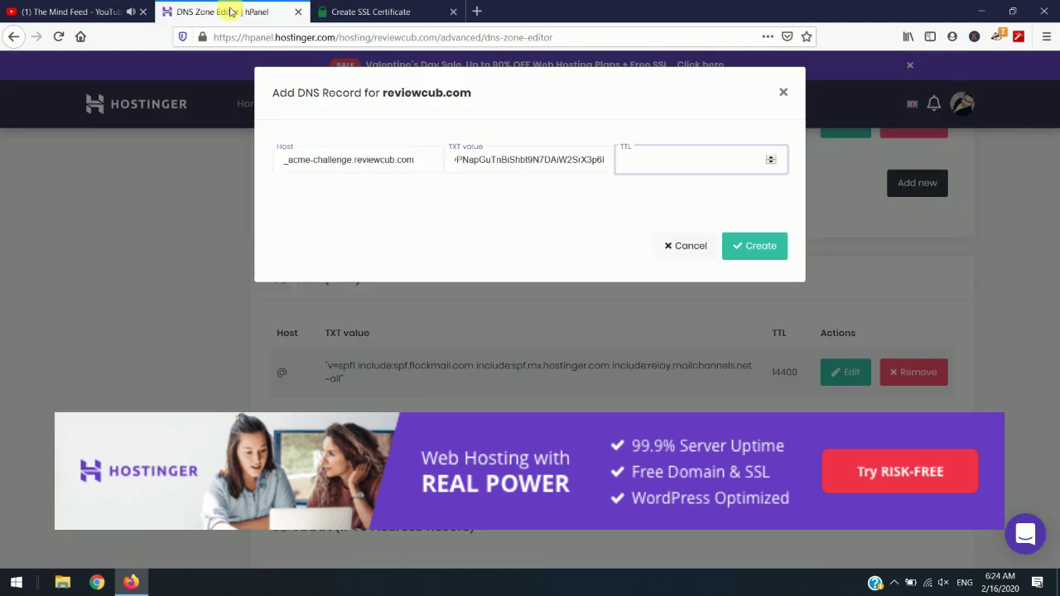
text(1)
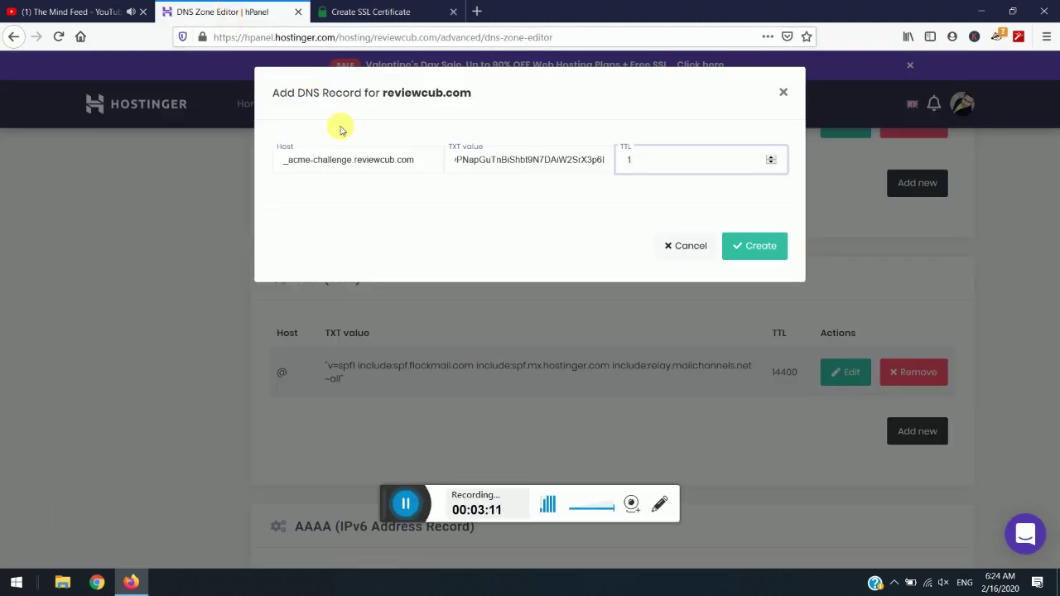
click(761, 260)
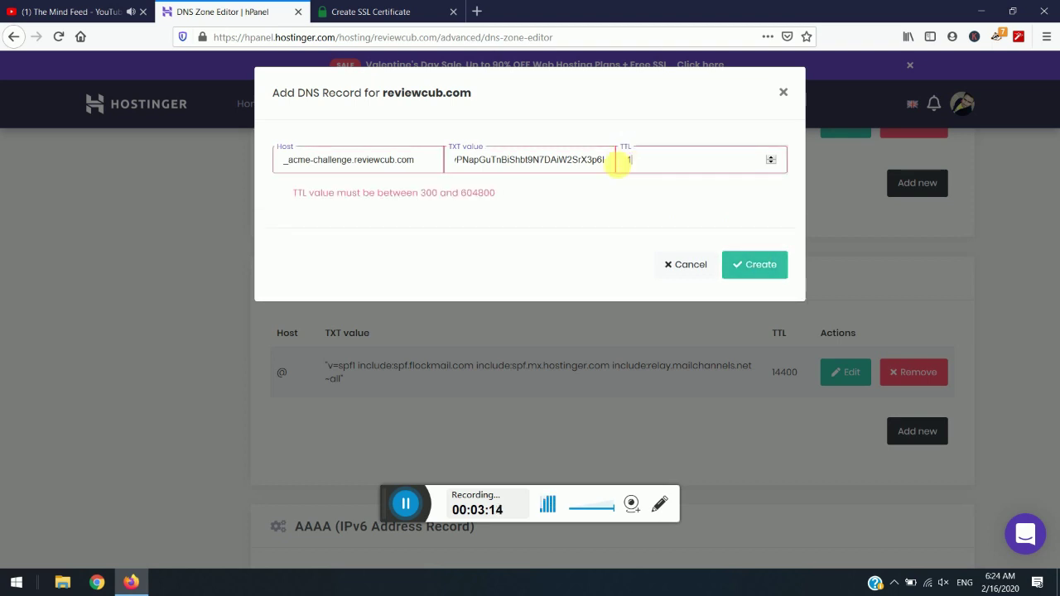
click(611, 160)
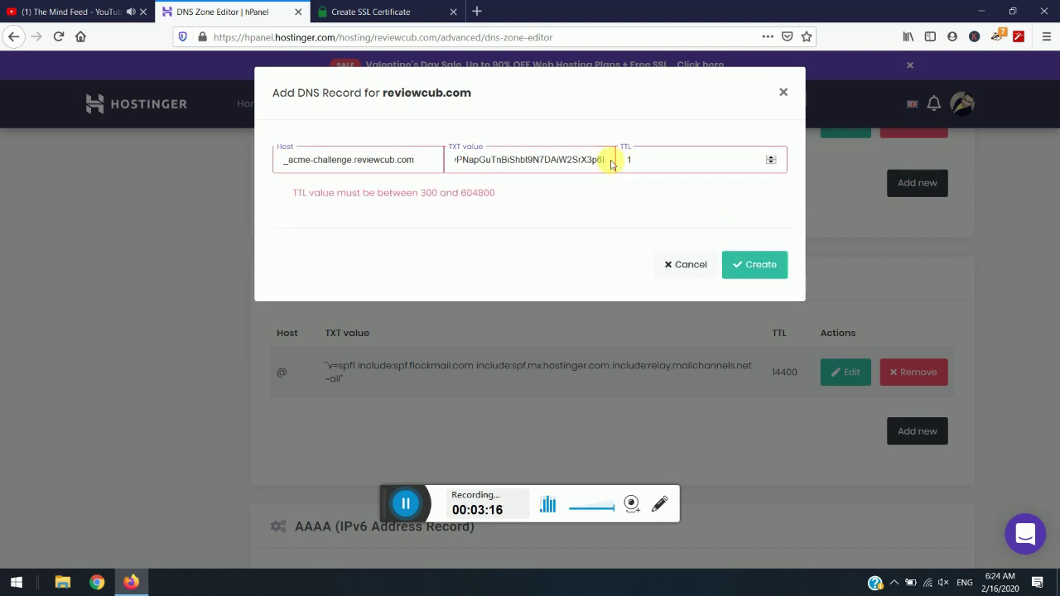
key(Tab)
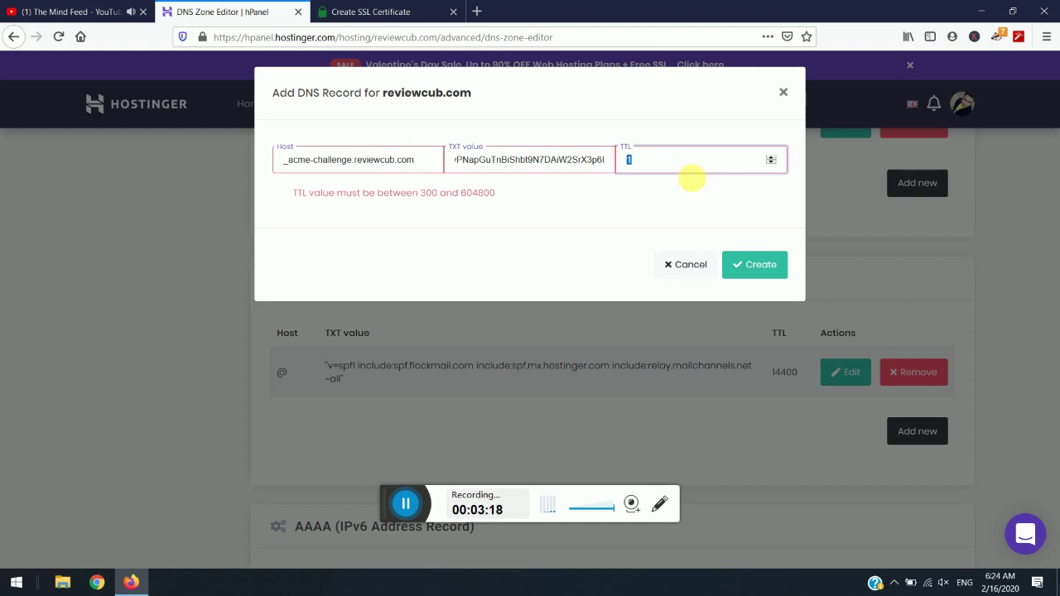
text(300)
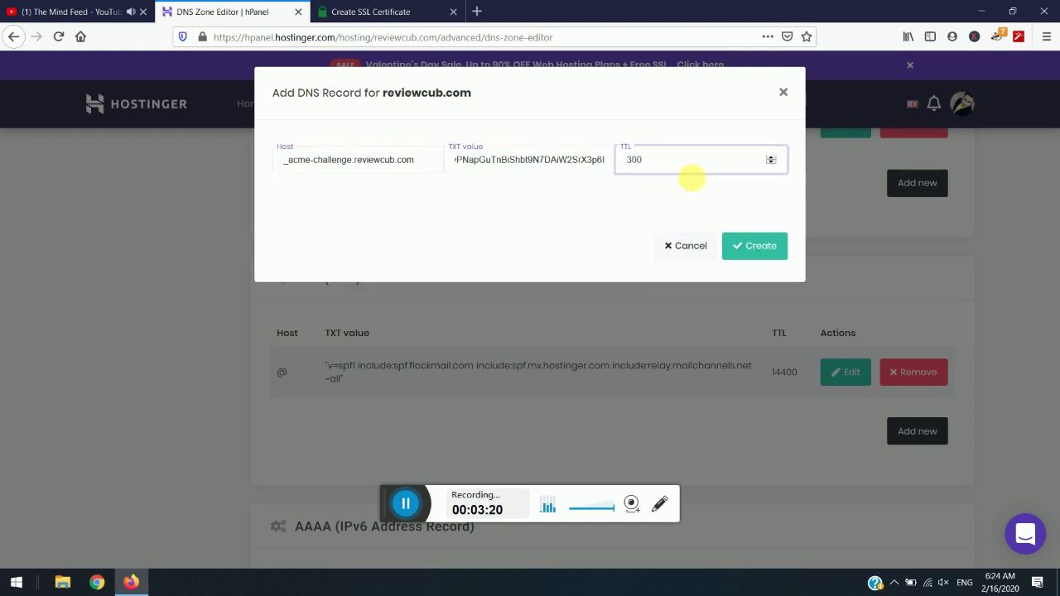
click(747, 238)
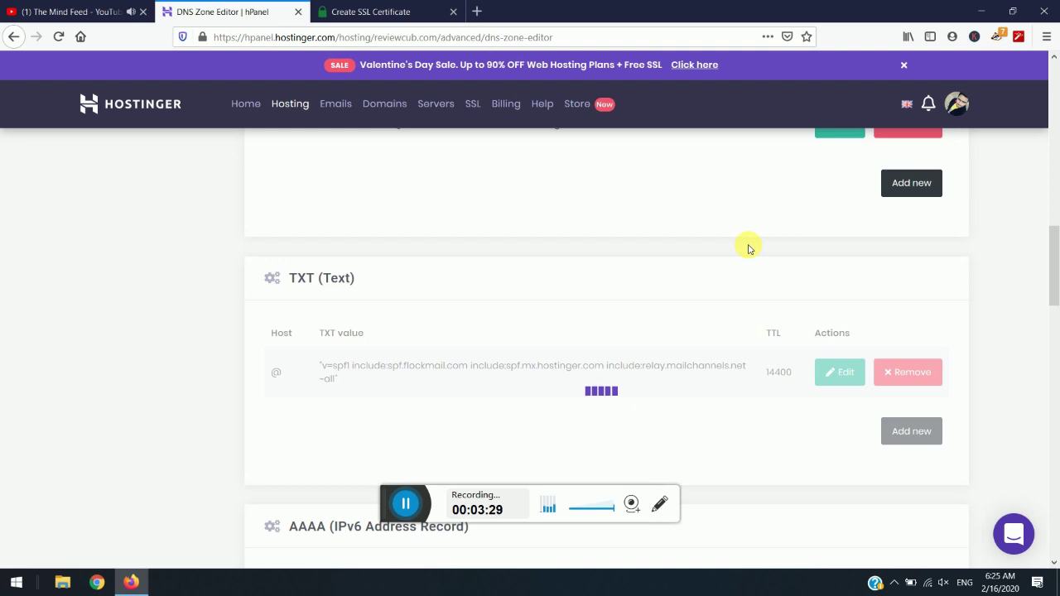
Start a second TXT record with the _acme-challenge.www host pasted from SSL For Free.
click(385, 12)
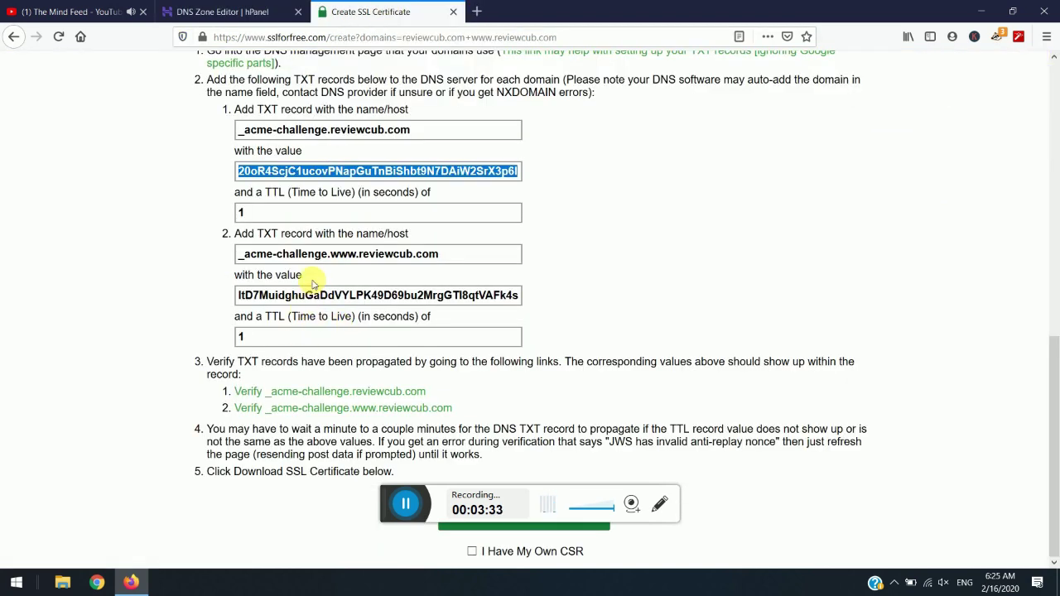
click(205, 8)
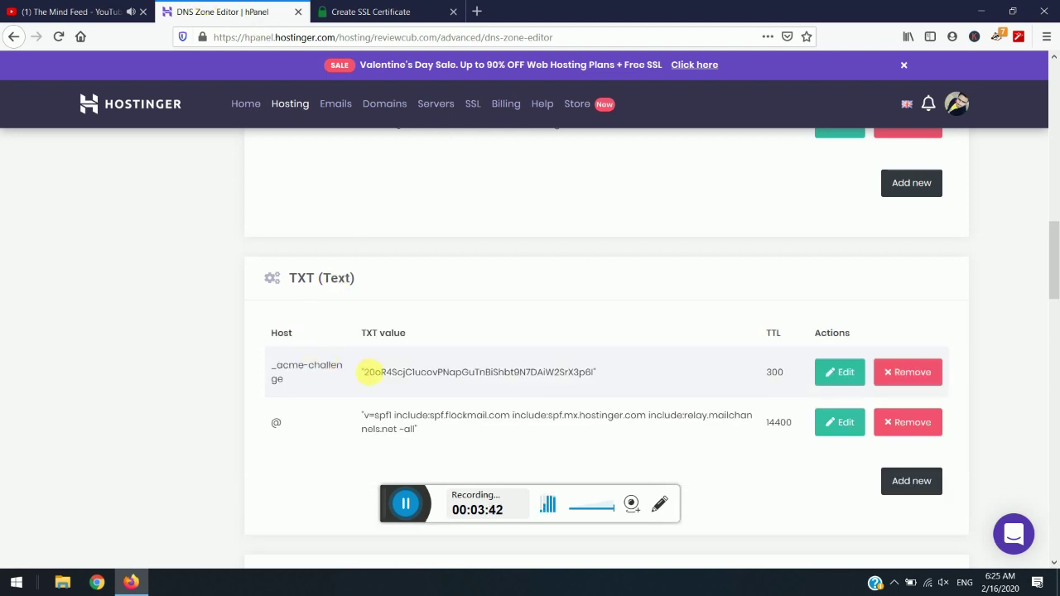
click(898, 481)
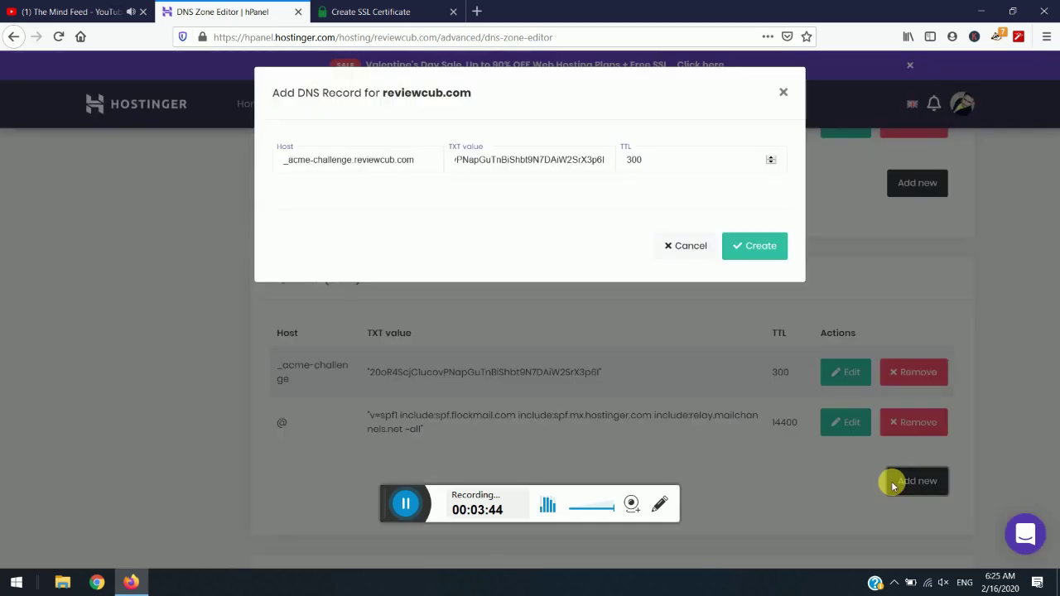
click(374, 11)
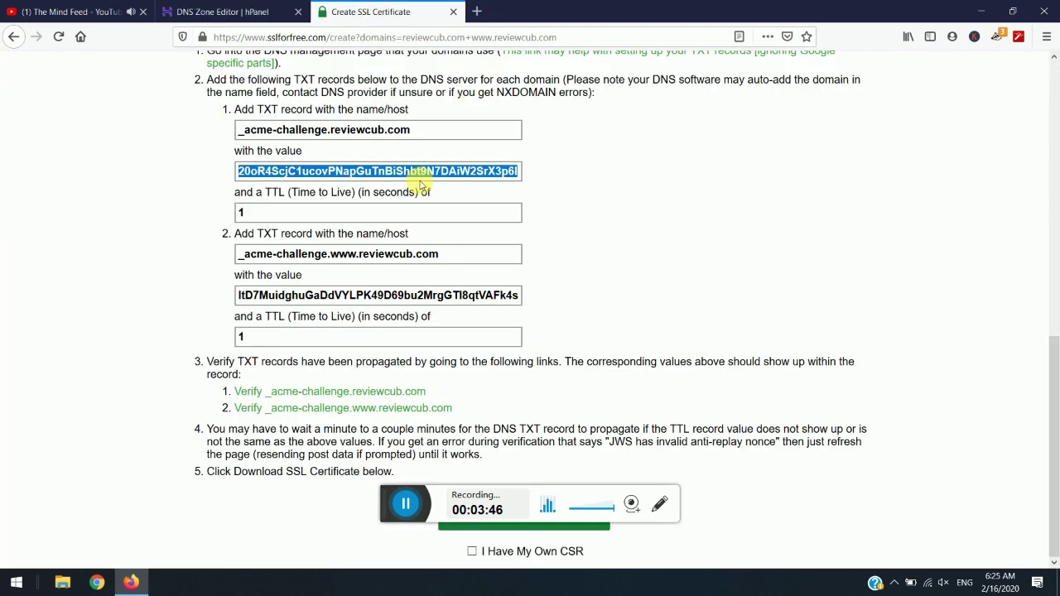
drag(454, 257, 245, 257)
key(ctrl+c)
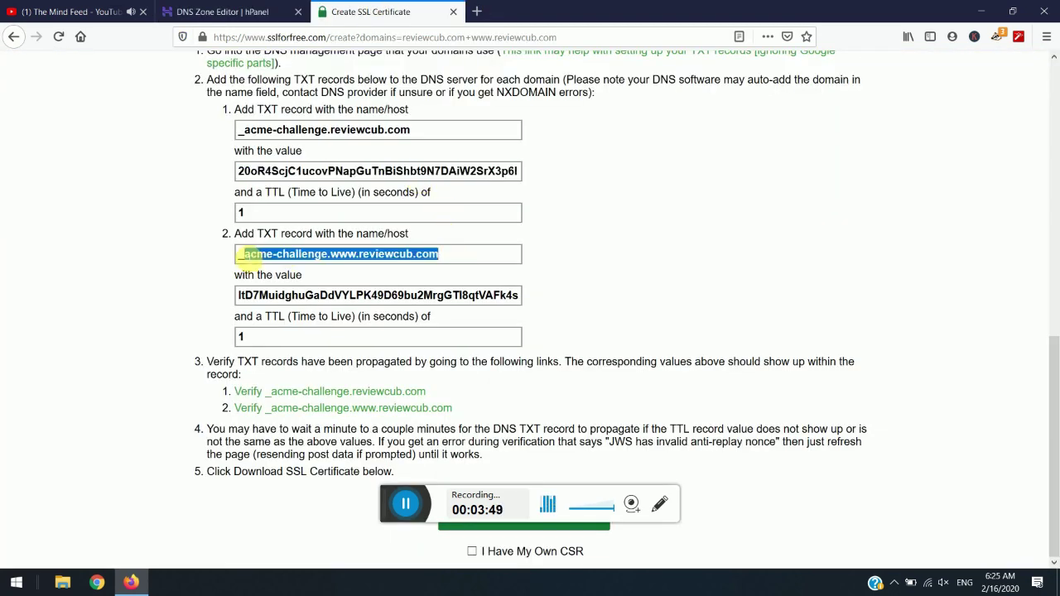
click(195, 10)
click(348, 162)
key(ctrl+a)
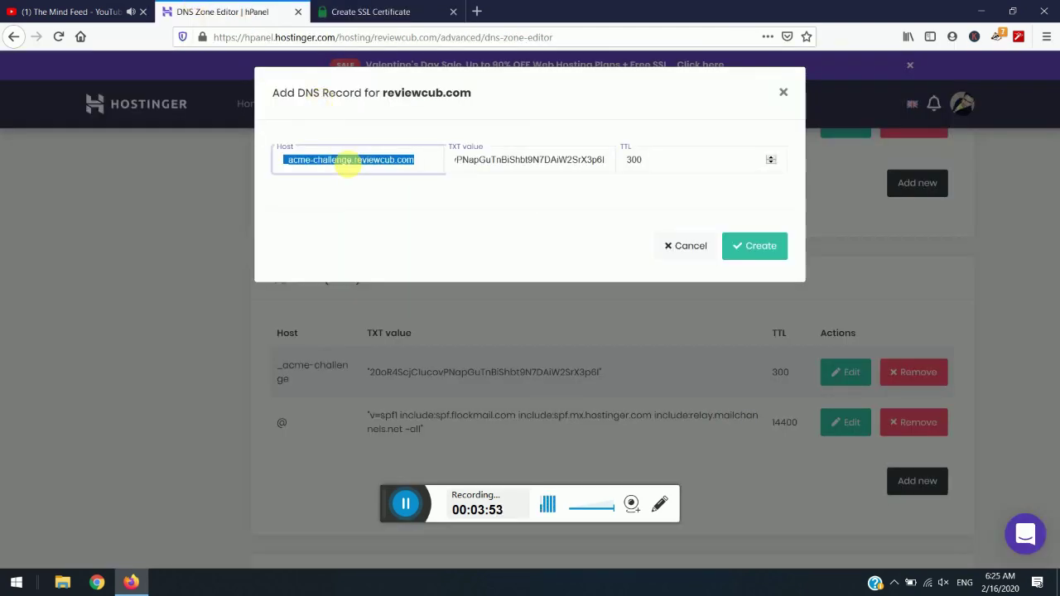
key(ctrl+v)
Replace the value with the second verification value and create the www TXT record.
click(356, 11)
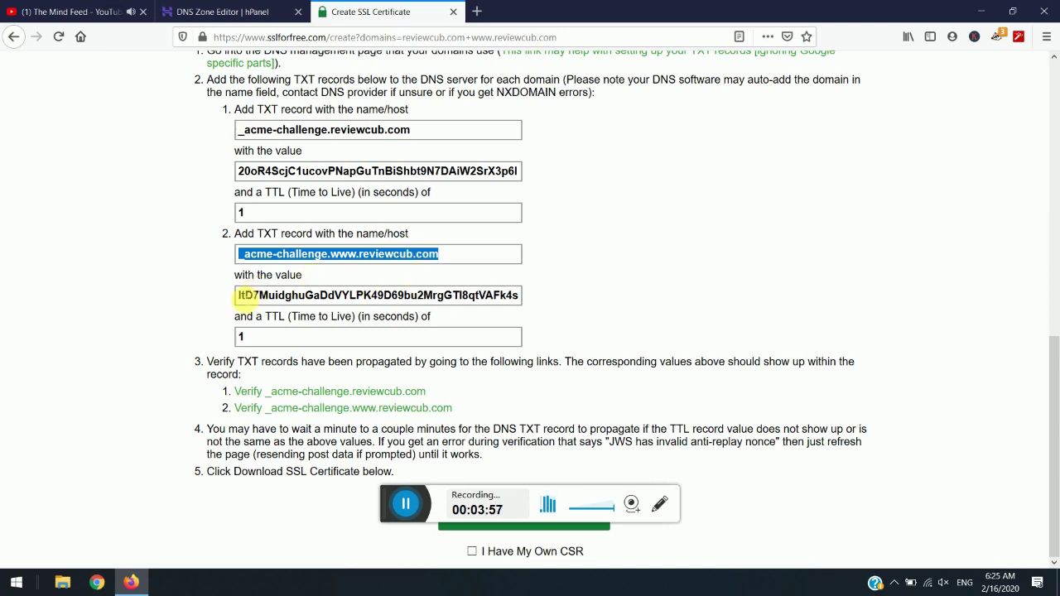
drag(239, 296, 531, 305)
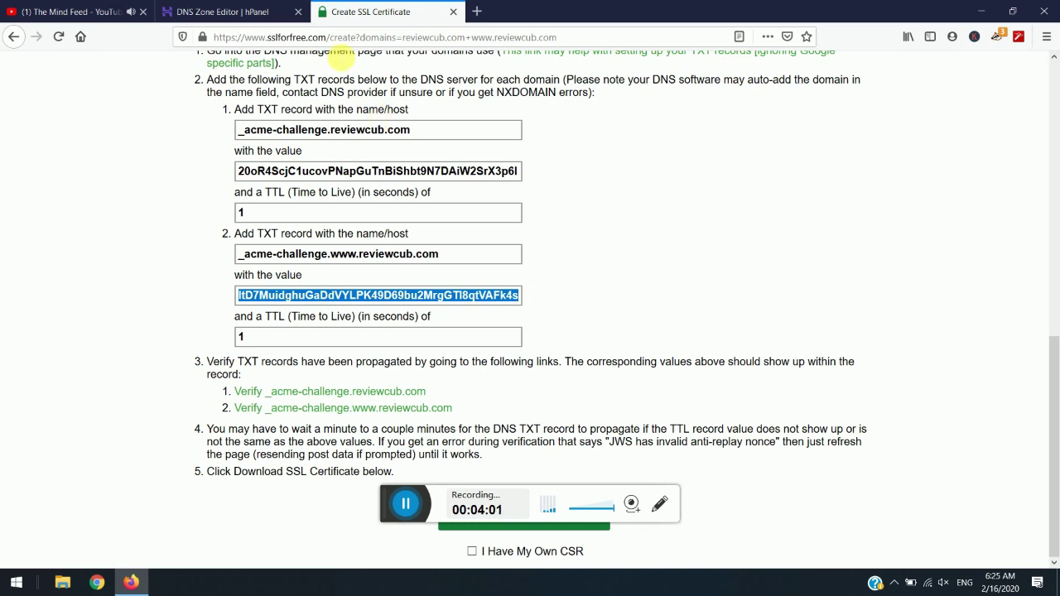
click(249, 10)
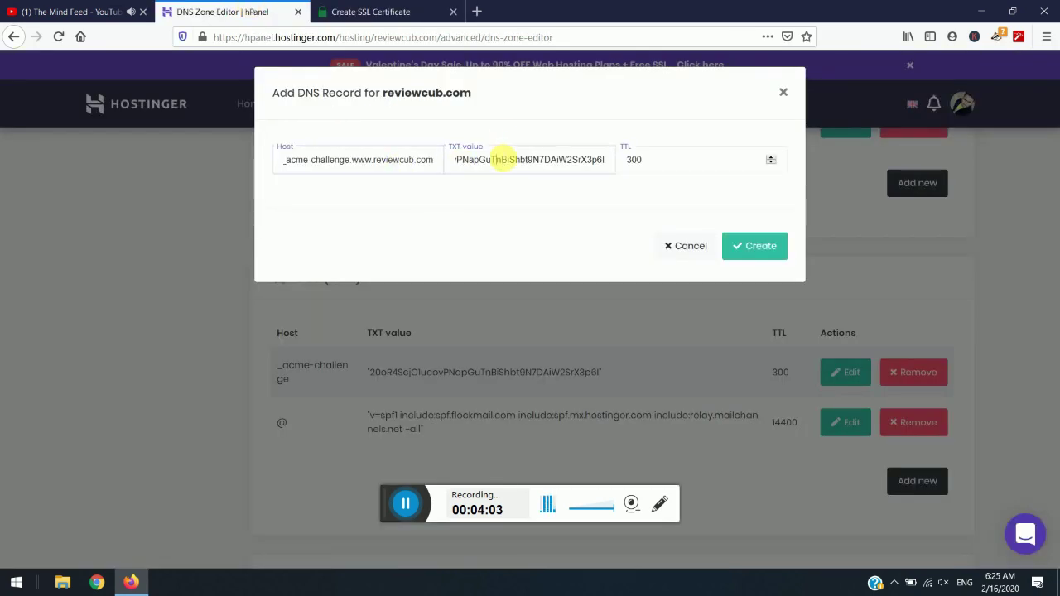
click(505, 159)
key(ctrl+a)
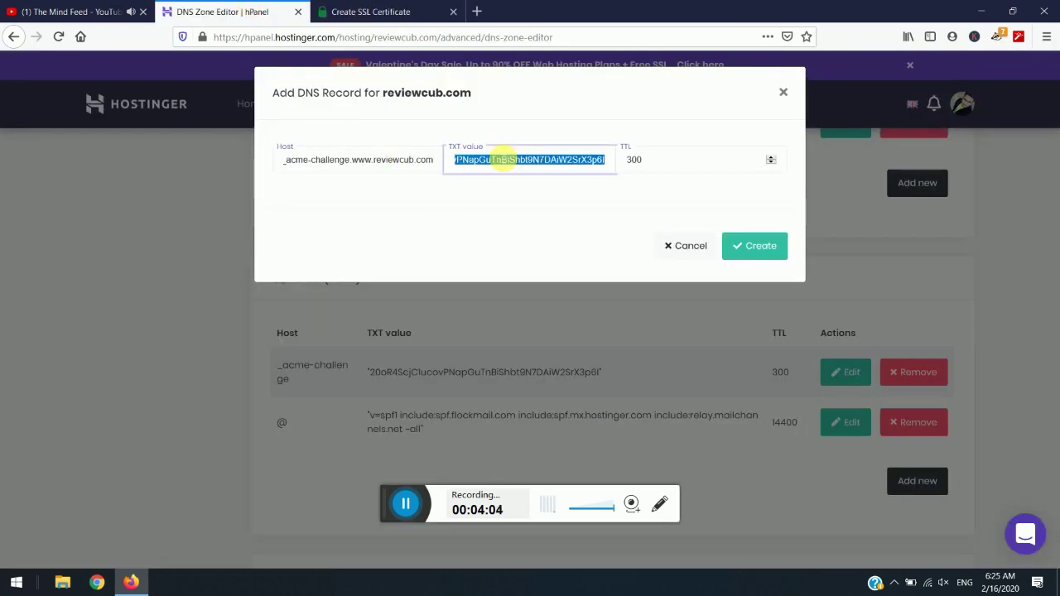
key(ctrl+v)
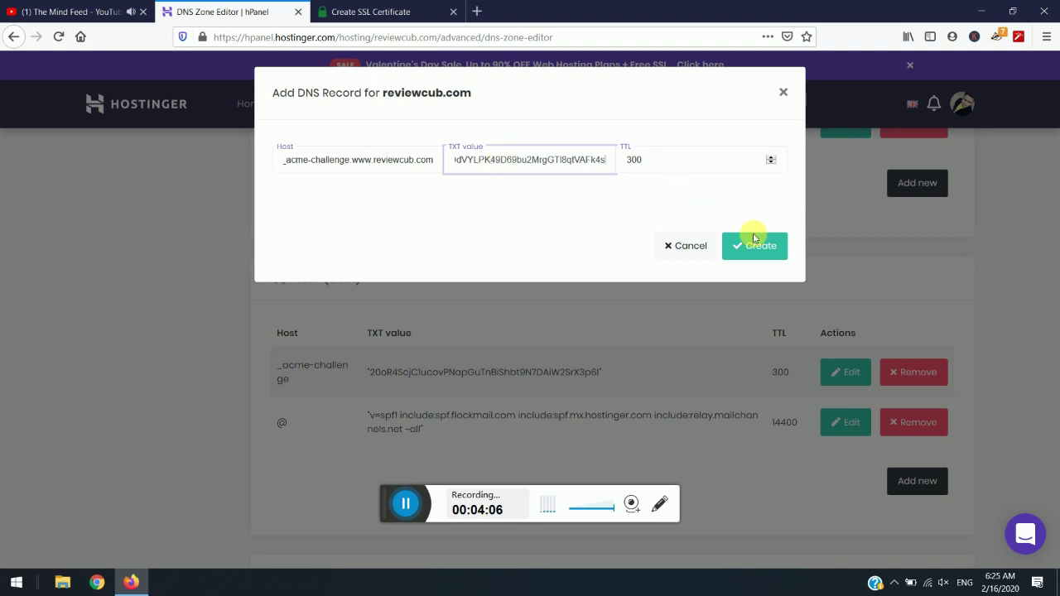
click(760, 246)
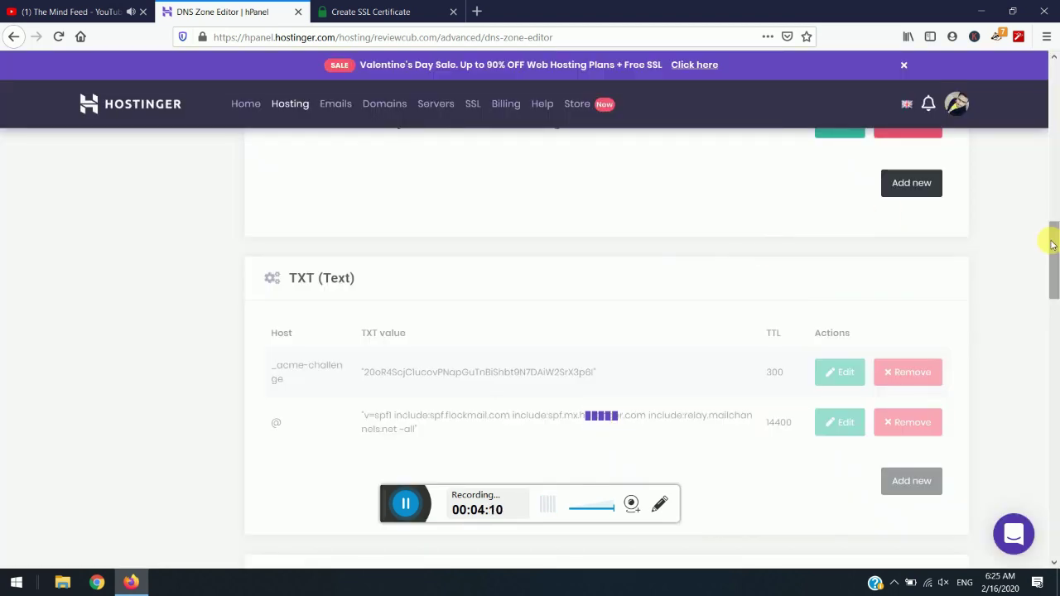
Compare the SSL For Free instructions with the TXT record list in hPanel.
drag(1054, 266, 1057, 287)
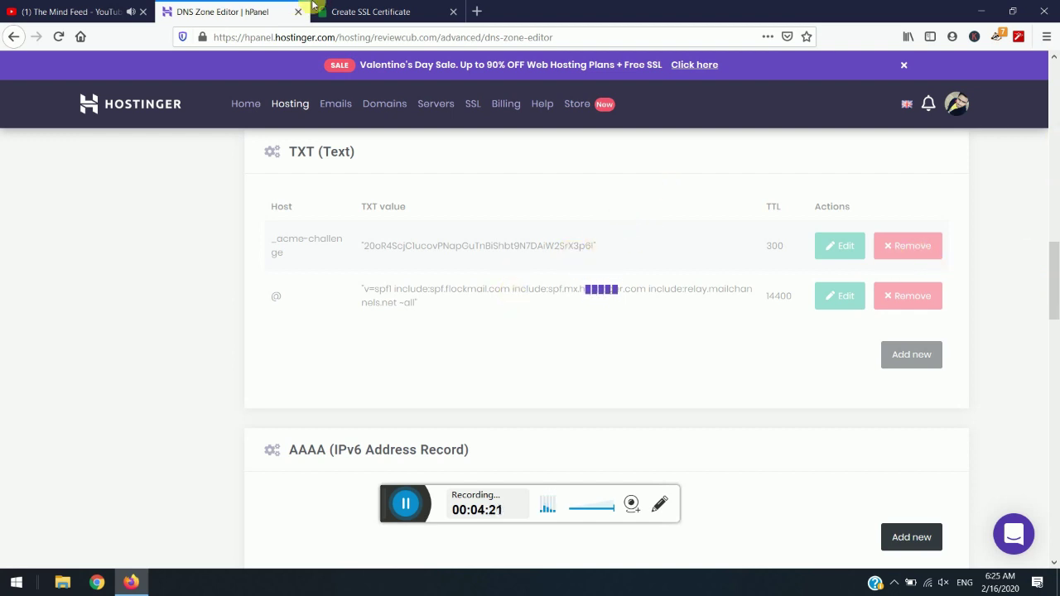
click(364, 12)
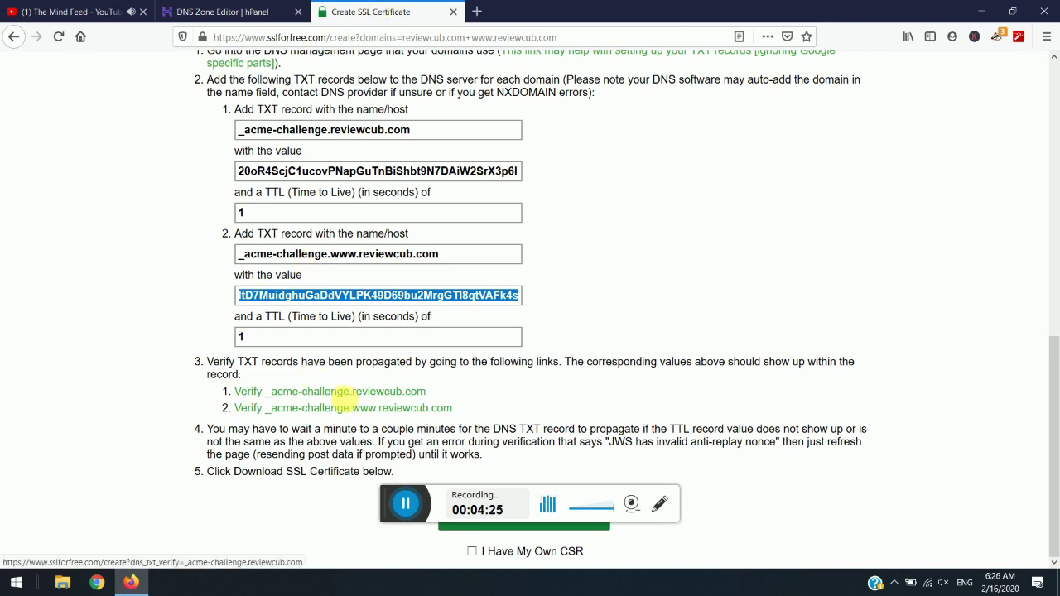
click(215, 12)
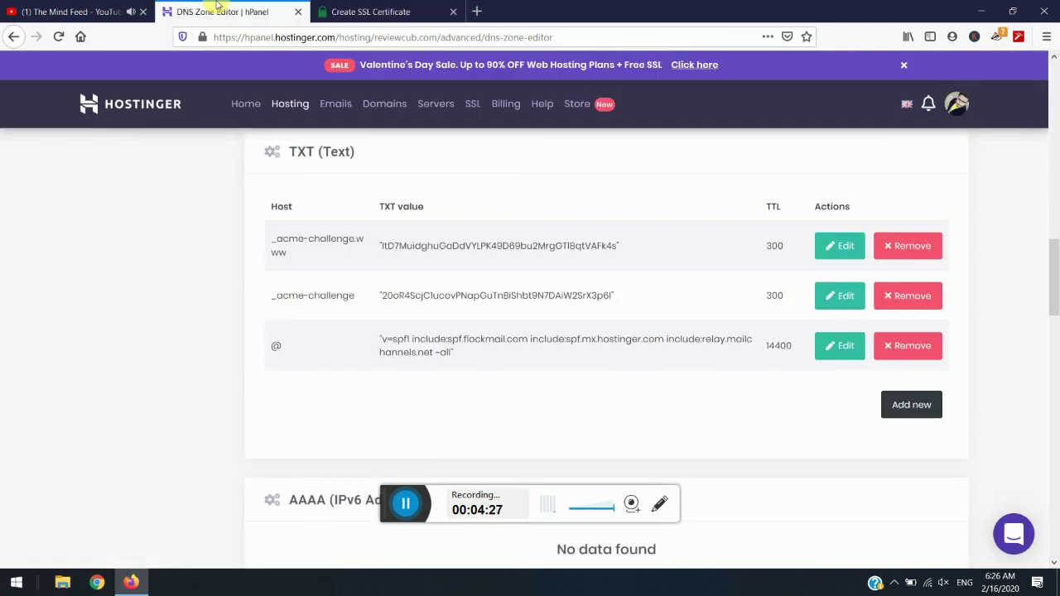
click(338, 6)
click(443, 291)
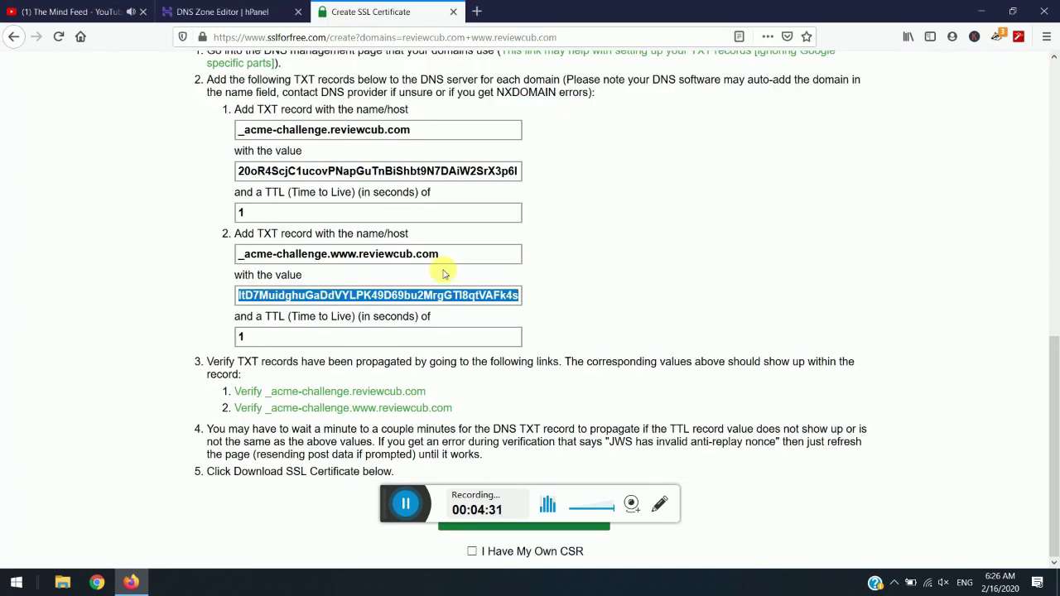
Open both Verify links in new tabs and confirm each _acme-challenge TXT record is found.
right_click(363, 391)
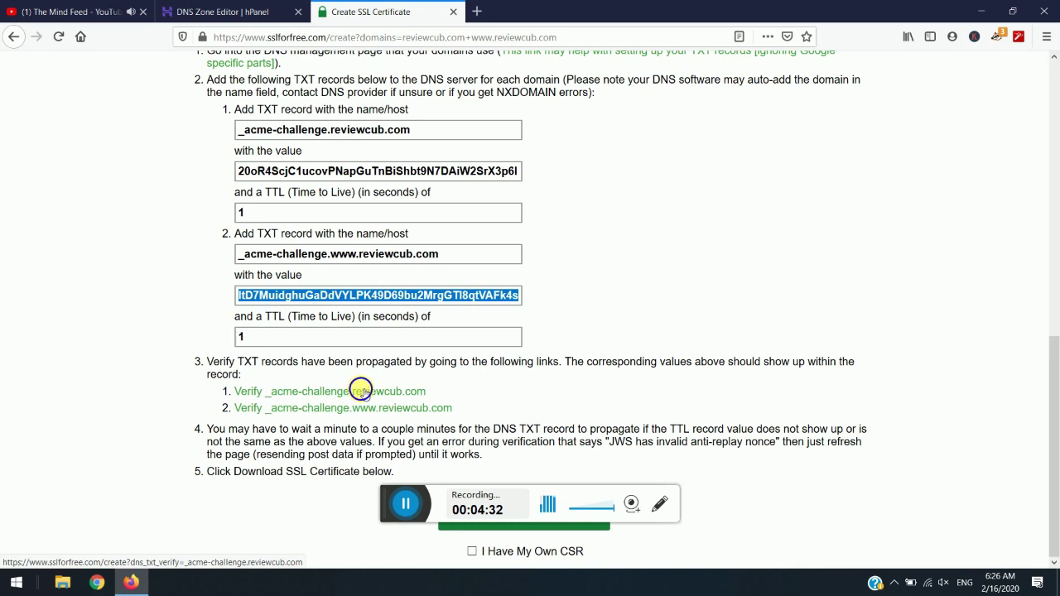
click(371, 398)
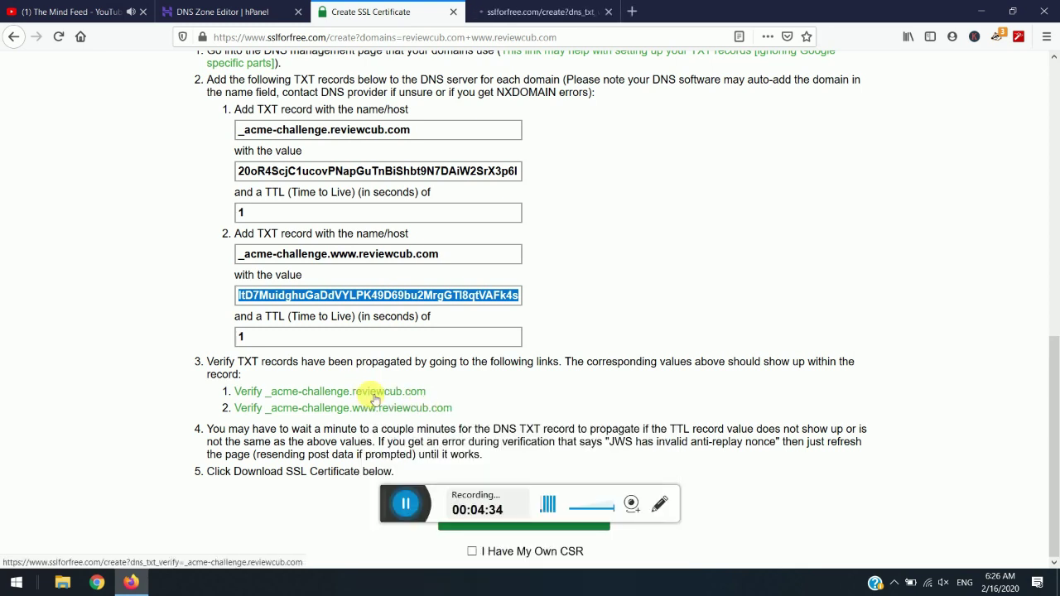
right_click(372, 407)
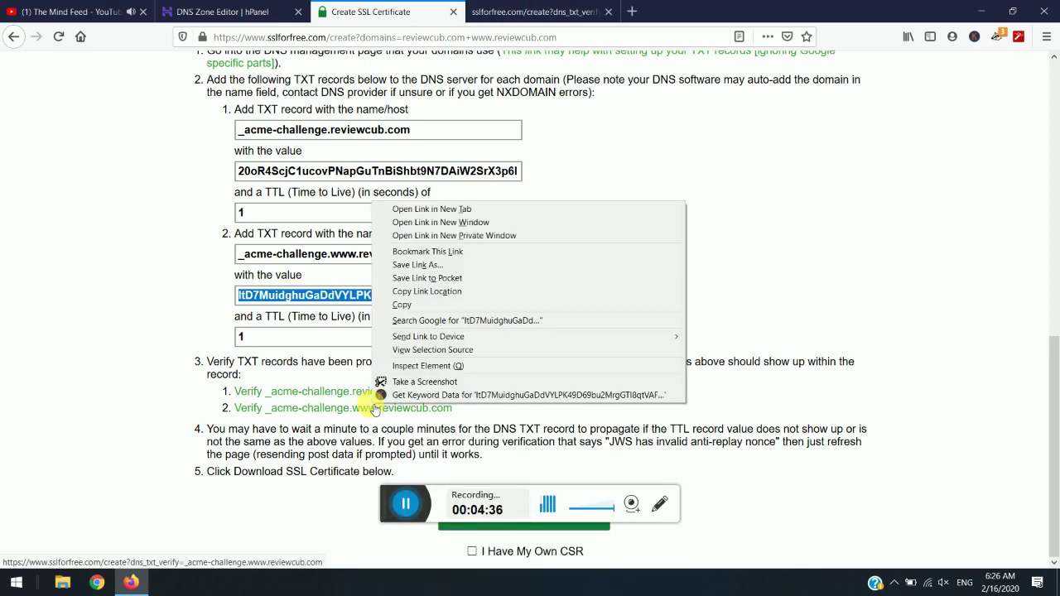
click(464, 209)
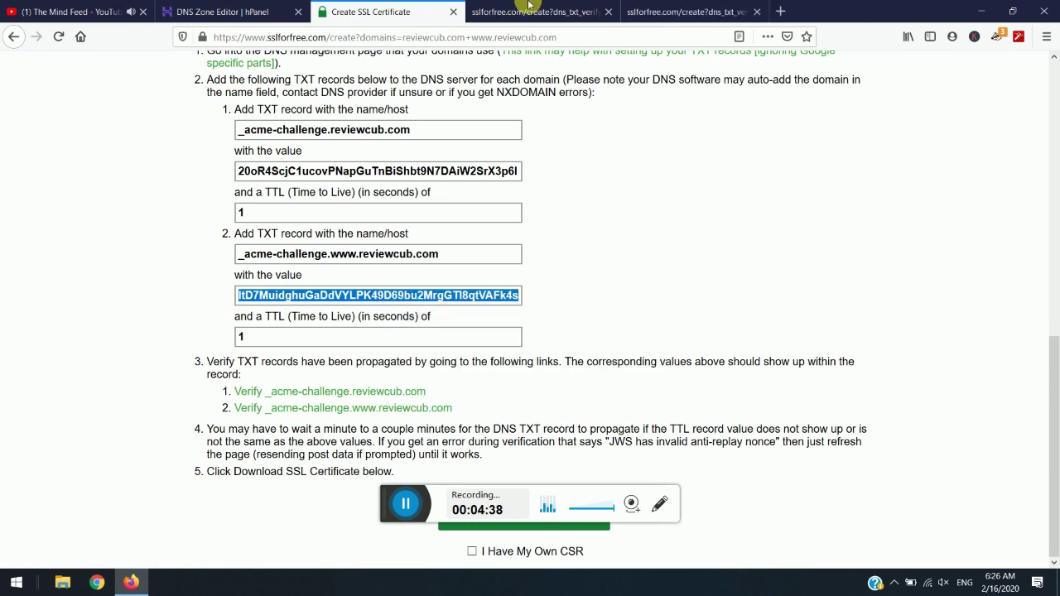
click(530, 9)
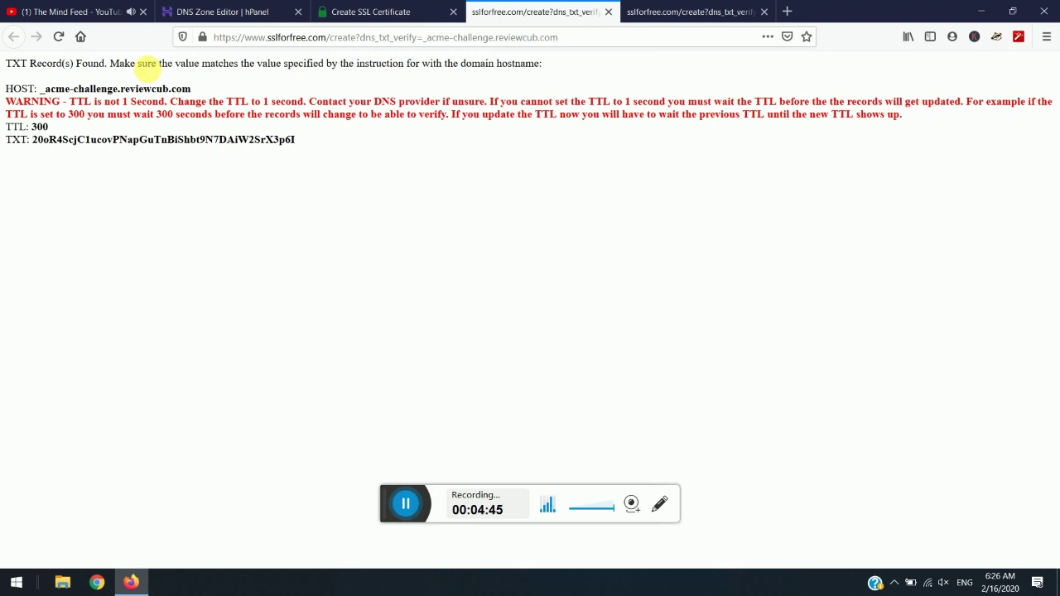
click(658, 7)
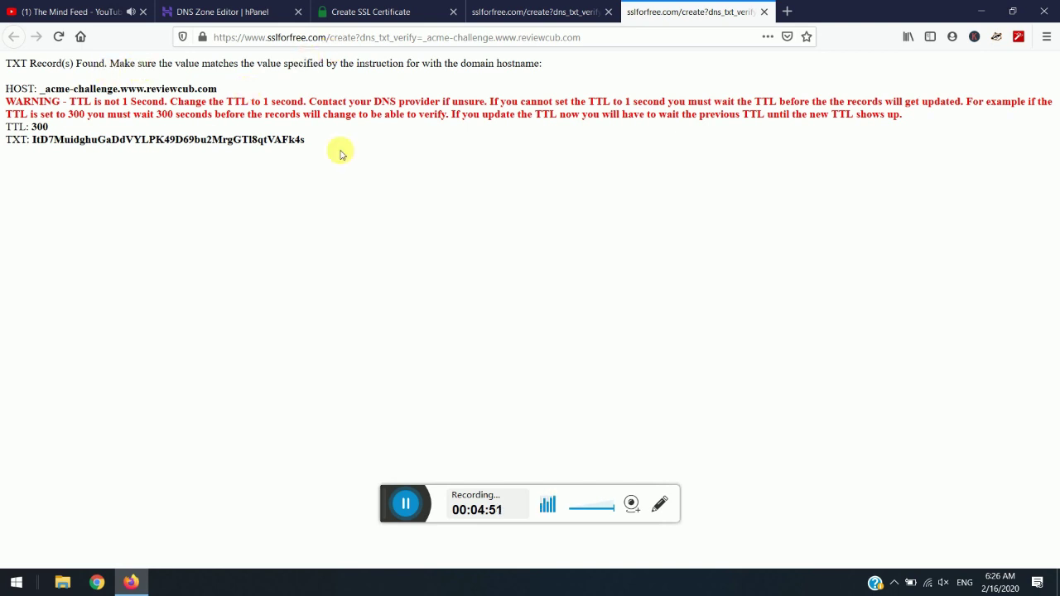
click(376, 11)
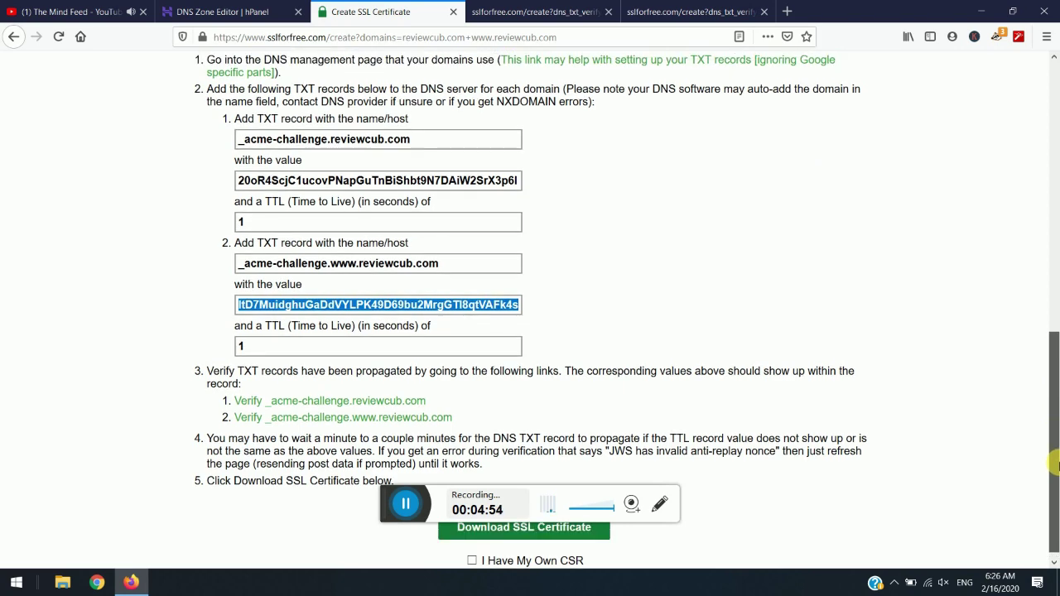
Generate the reviewcub.com certificate files and copy the Certificate box contents.
drag(1054, 467, 1054, 460)
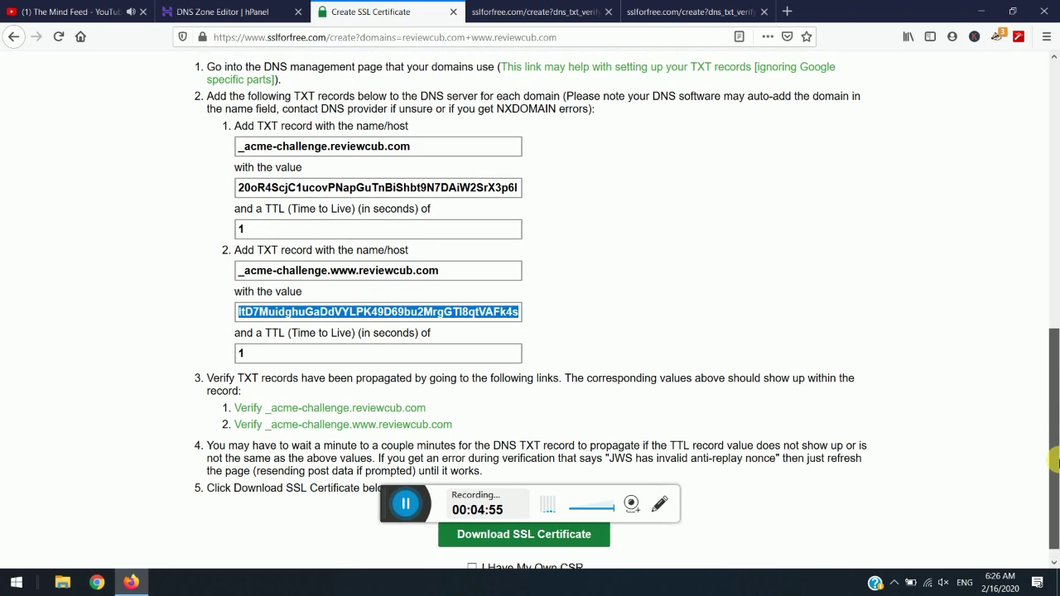
click(572, 544)
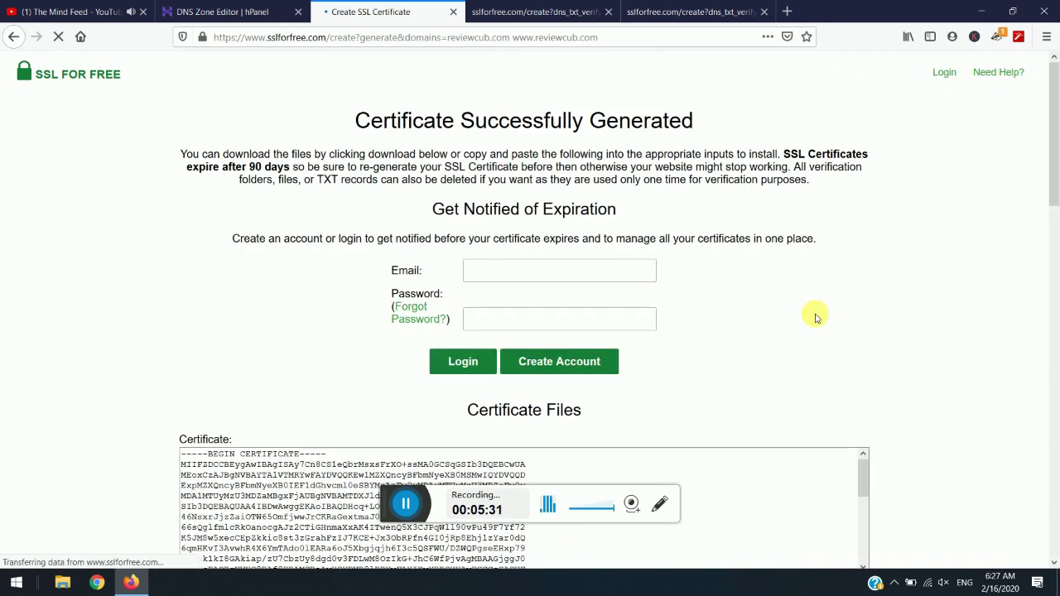
scroll(1056, 172, down, 2)
scroll(1056, 173, down, 1)
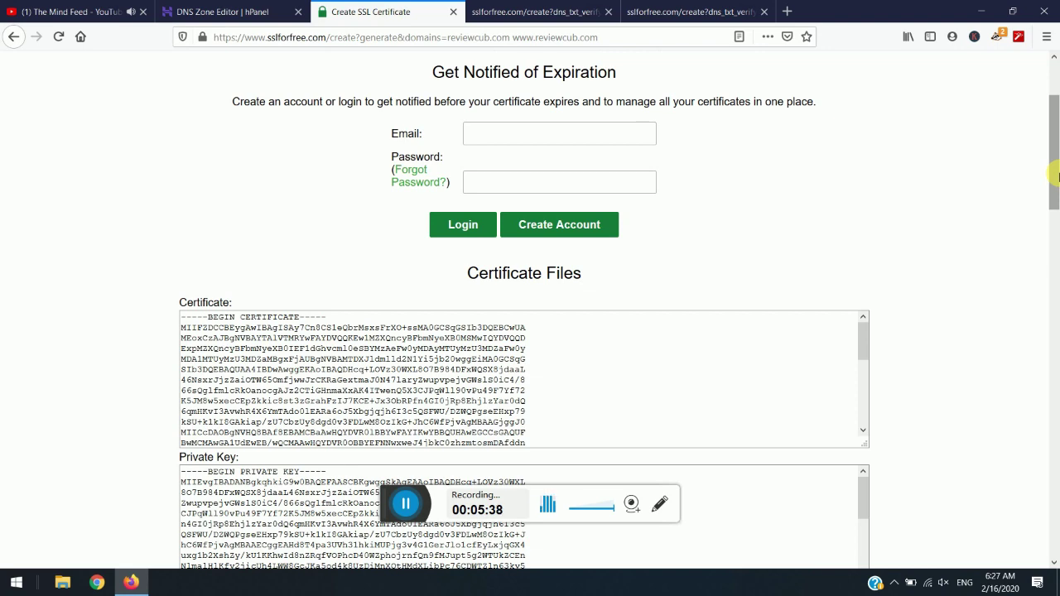
drag(1056, 176, 1055, 214)
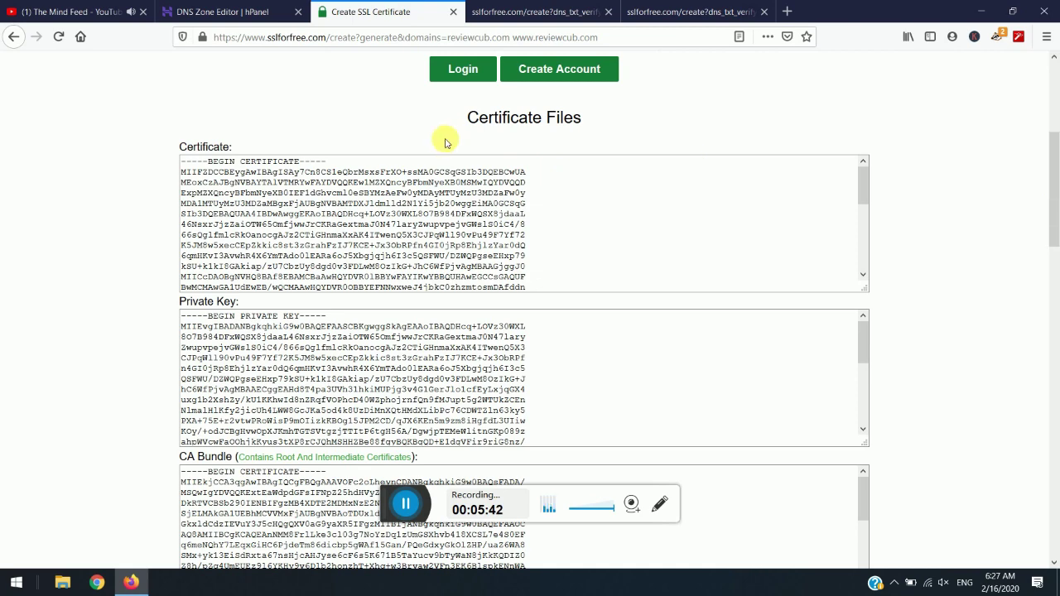
mouse_move(182, 161)
mouse_down()
mouse_move(203, 179)
mouse_move(273, 185)
mouse_move(350, 213)
mouse_move(506, 301)
mouse_up()
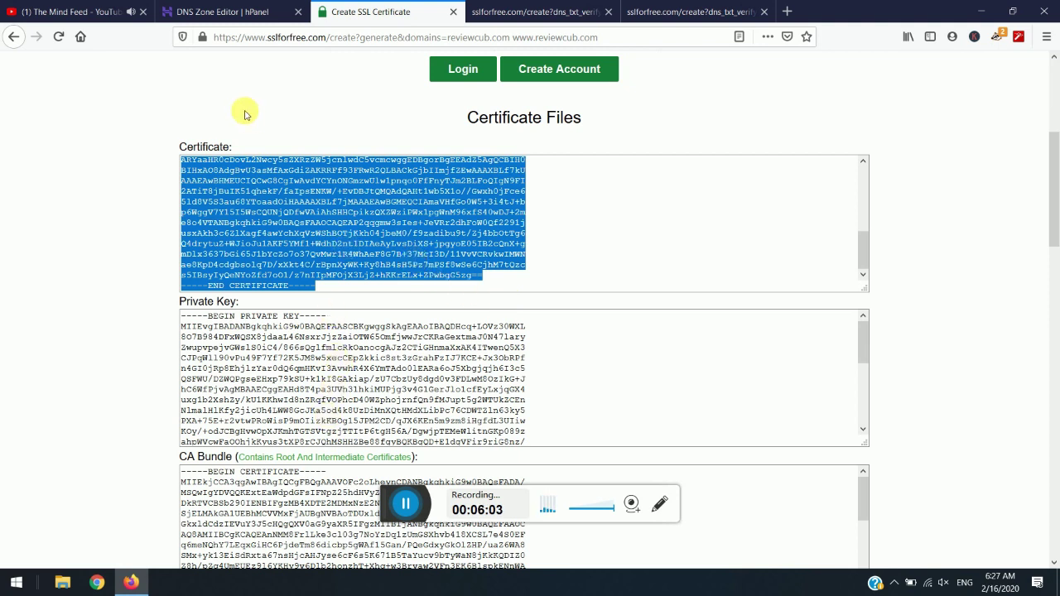
click(234, 10)
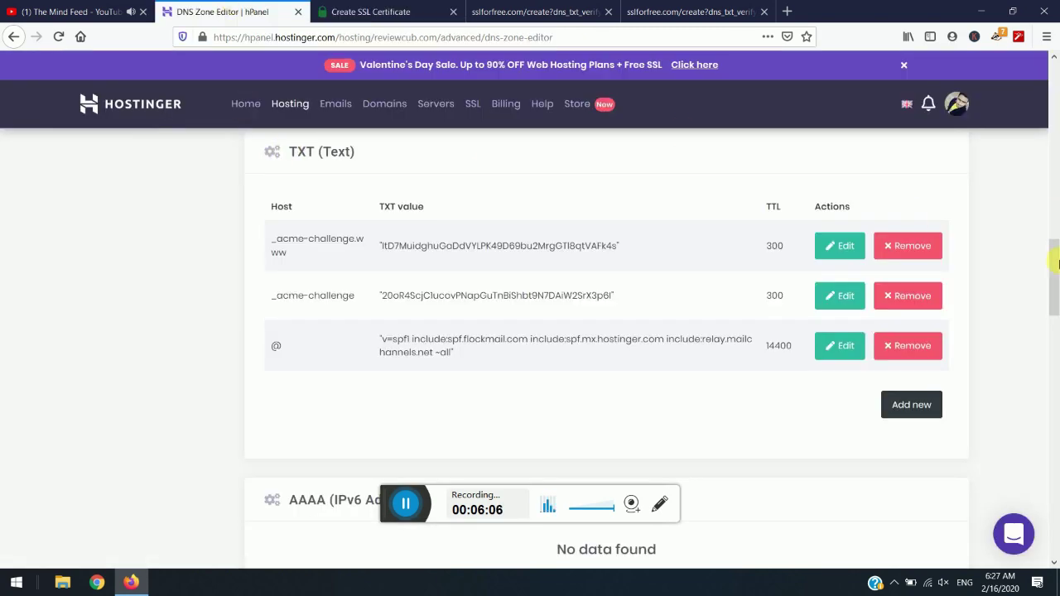
Open reviewcub.com's SSL page and view the empty Certificate, Private key and CA bundle fields.
drag(1058, 263, 1052, 142)
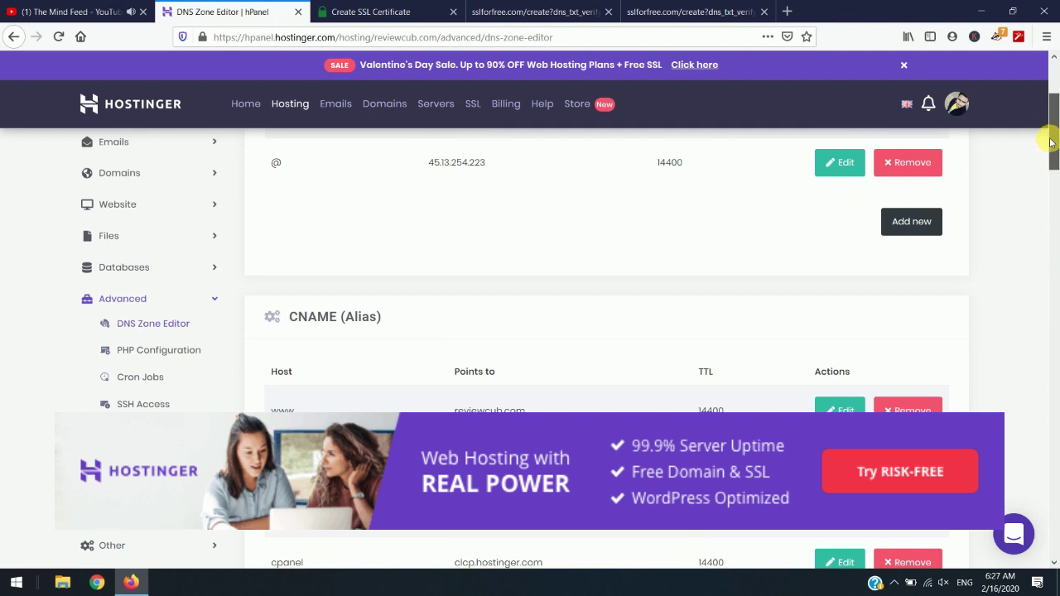
scroll(1049, 143, down, 1)
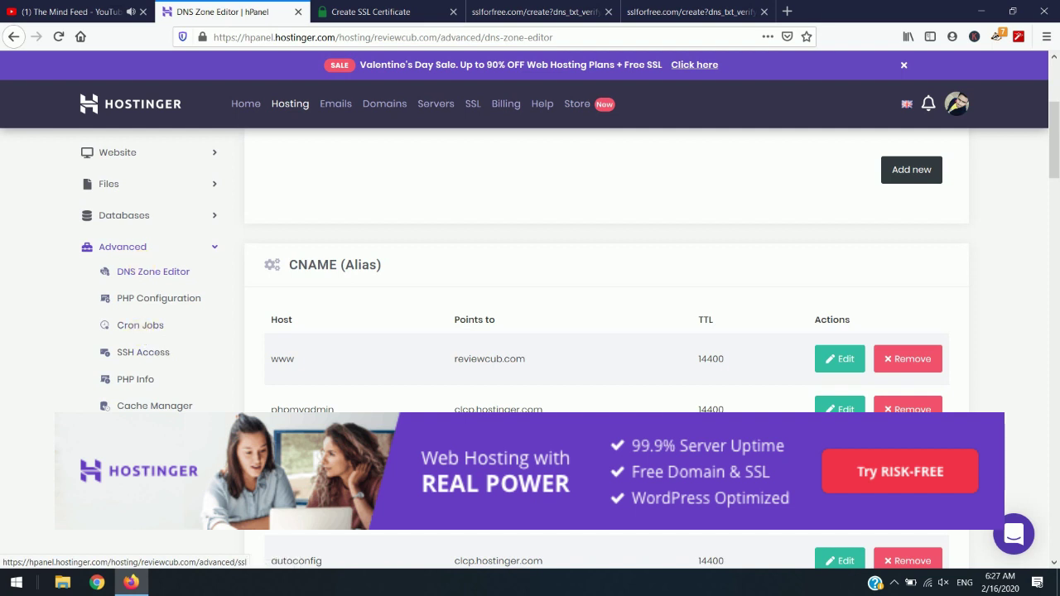
click(124, 432)
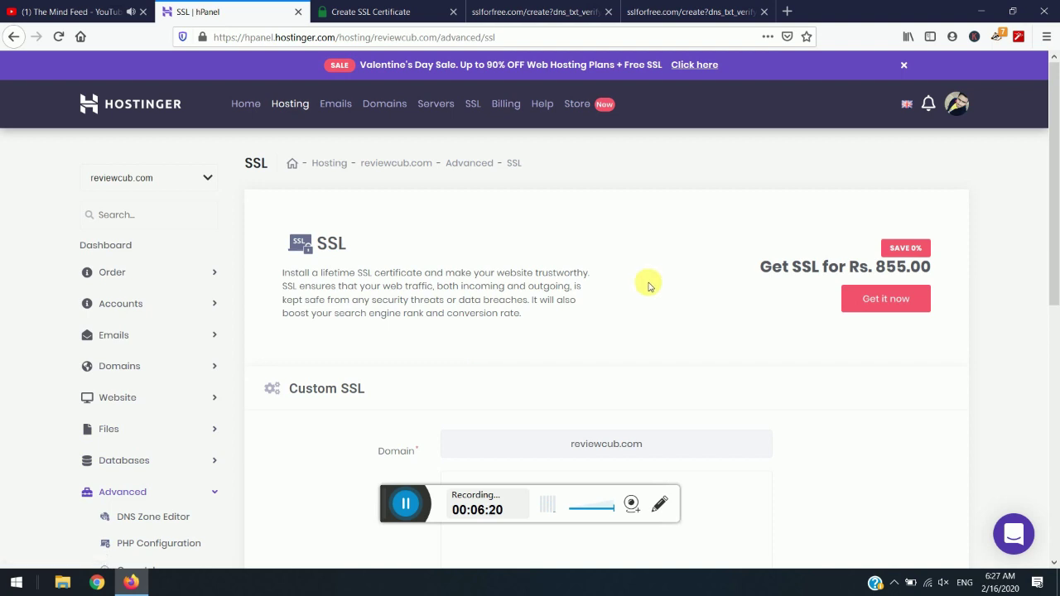
mouse_move(1054, 146)
mouse_down()
mouse_move(1055, 278)
mouse_move(1058, 214)
mouse_up()
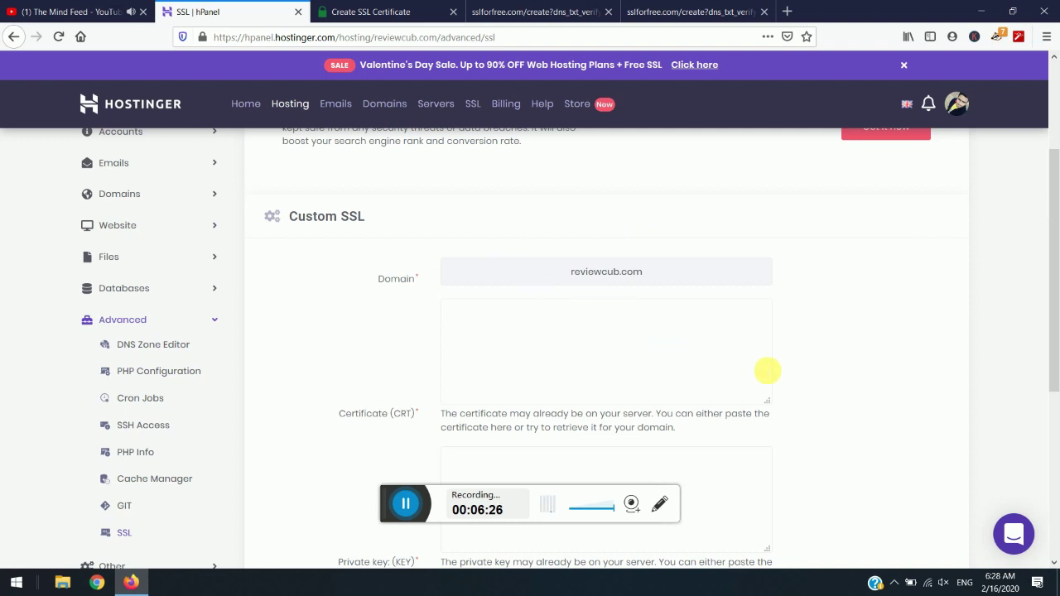
drag(1055, 330, 1055, 430)
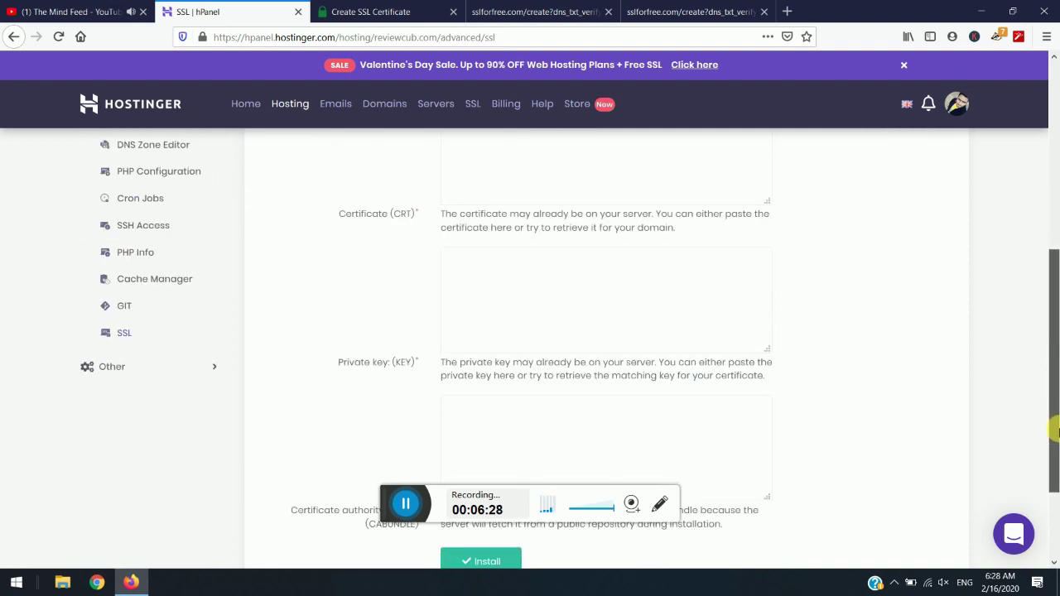
mouse_move(1055, 431)
mouse_down()
mouse_move(1054, 494)
mouse_move(1052, 290)
mouse_up()
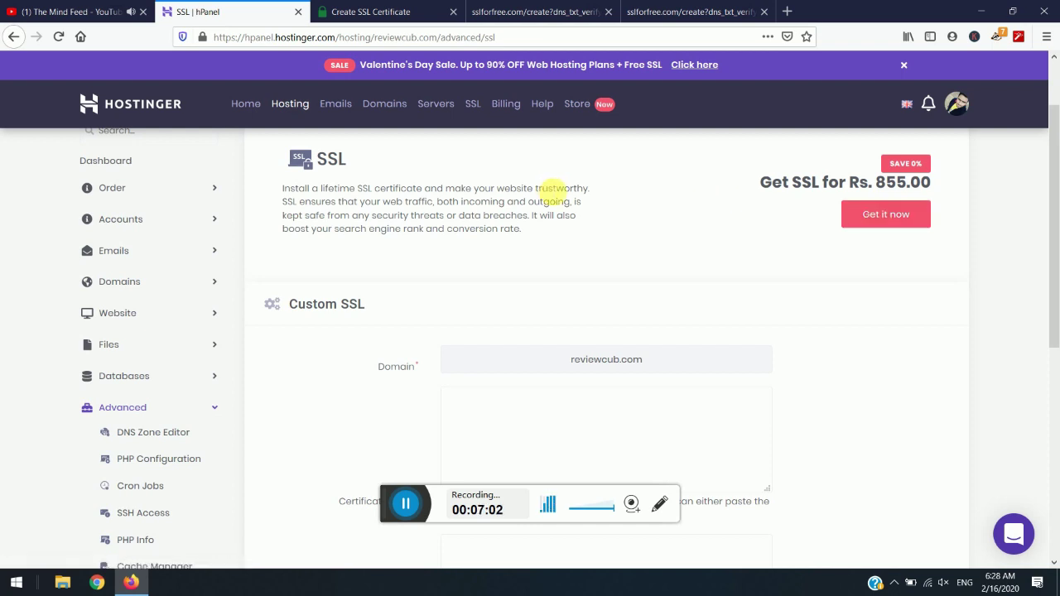
Paste the copied certificate into the Custom SSL certificate field.
click(390, 11)
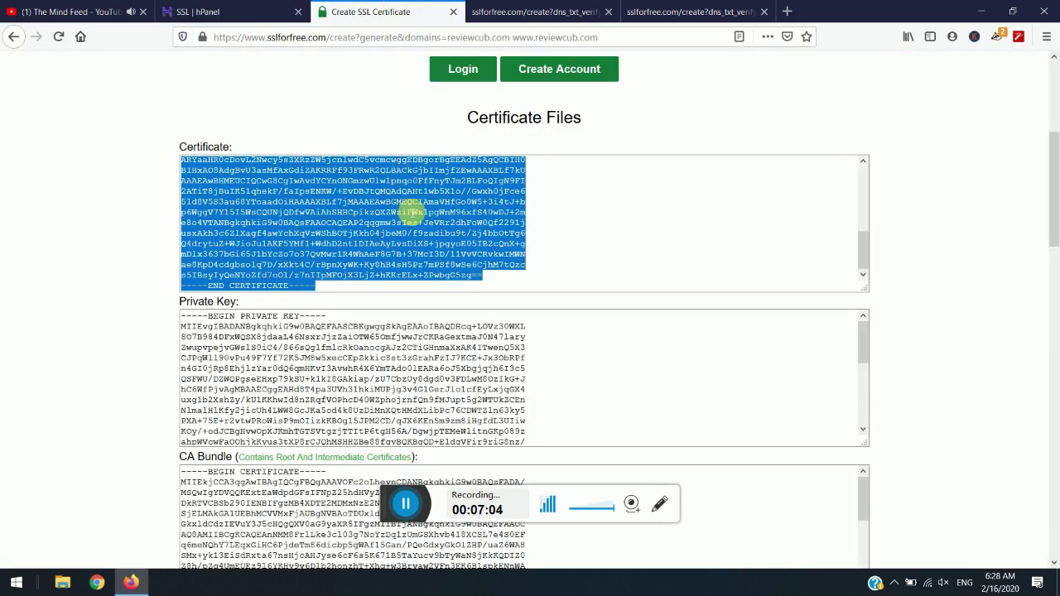
click(187, 12)
click(589, 400)
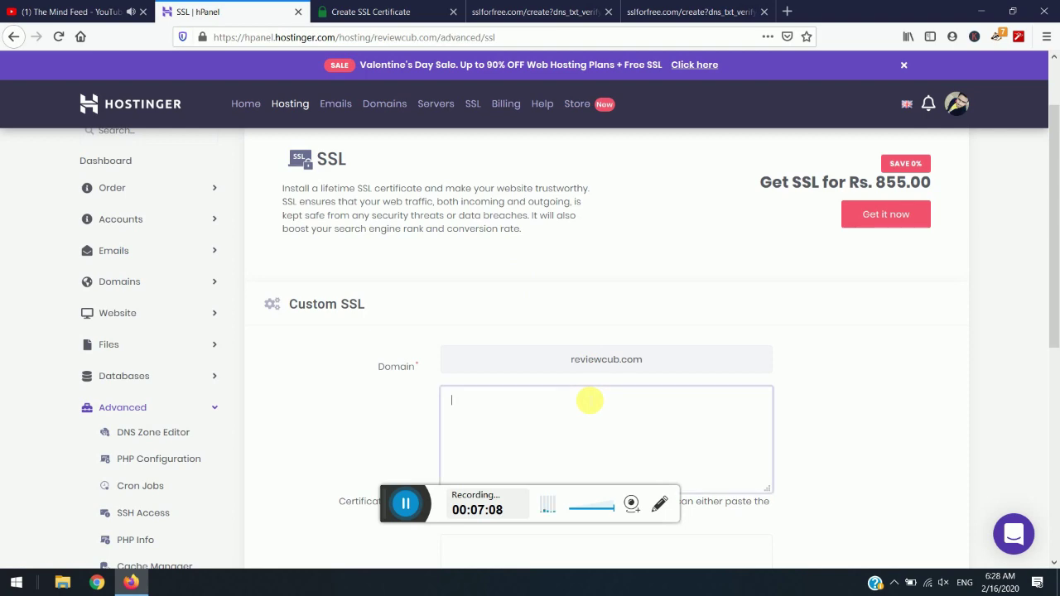
key(ctrl+v)
Copy the Private Key from SSL For Free into the private key field.
click(390, 12)
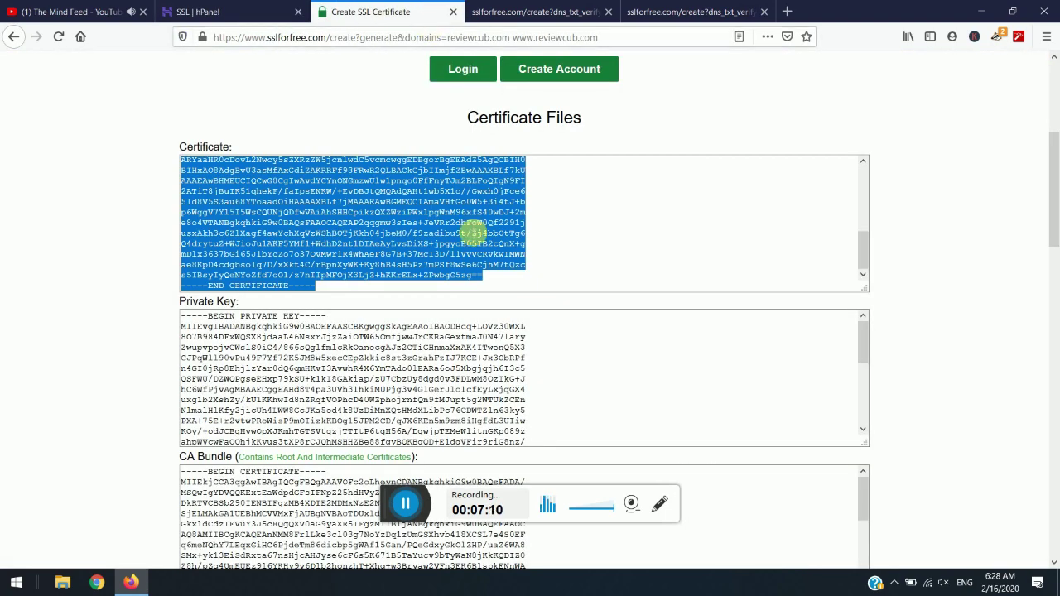
click(424, 364)
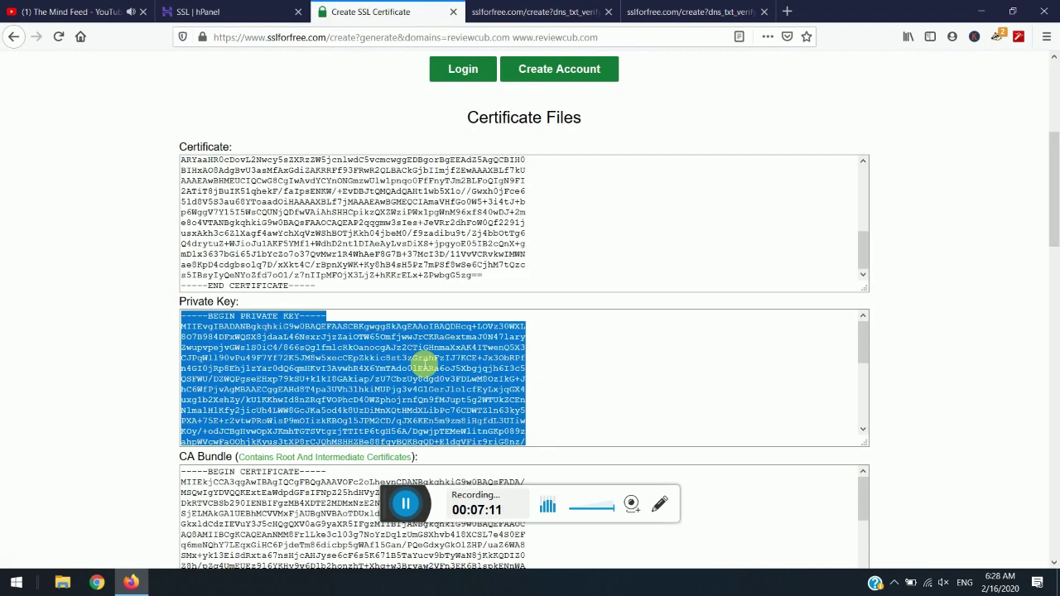
click(275, 11)
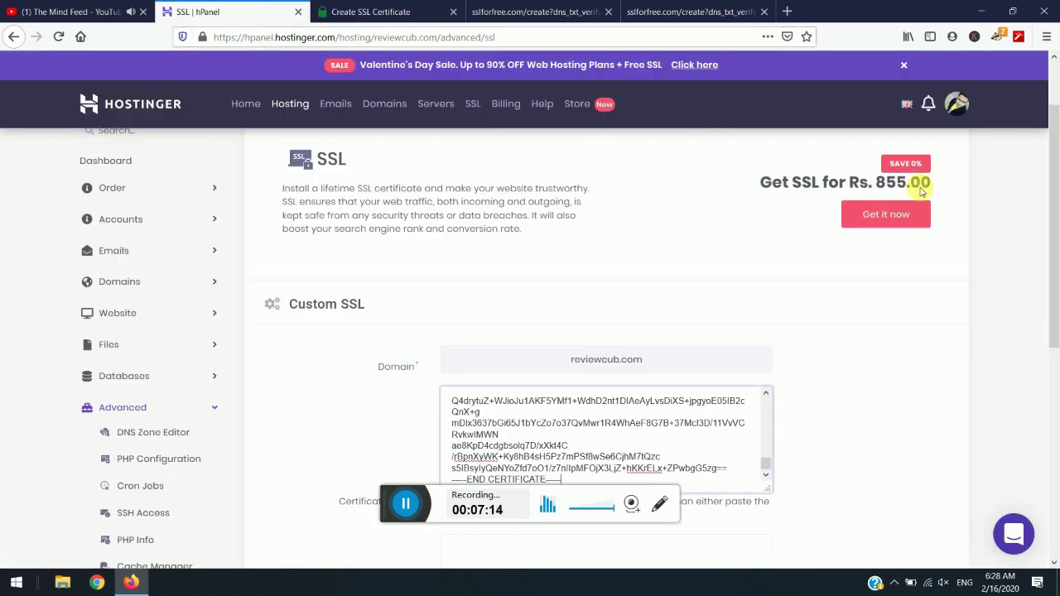
drag(1055, 222, 1054, 356)
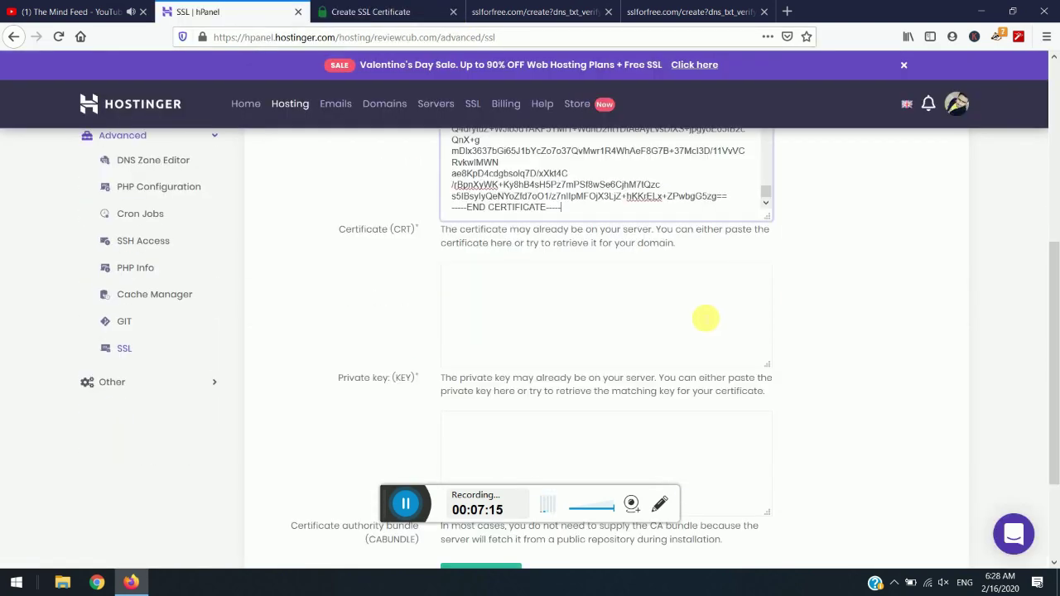
click(705, 318)
key(ctrl+v)
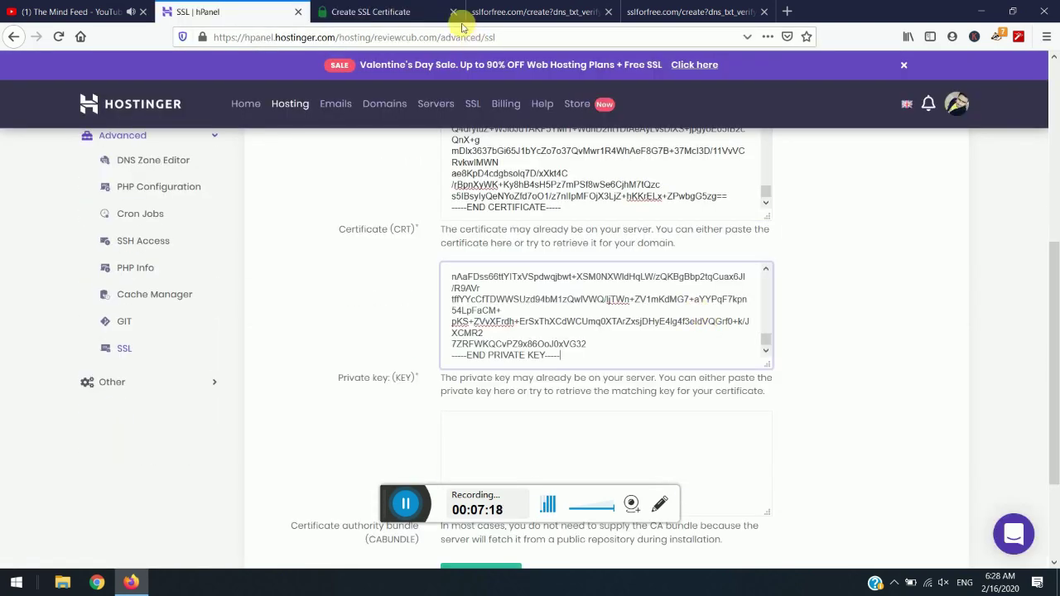
Paste the CA Bundle into its field and install the certificate for reviewcub.com.
click(460, 20)
click(276, 492)
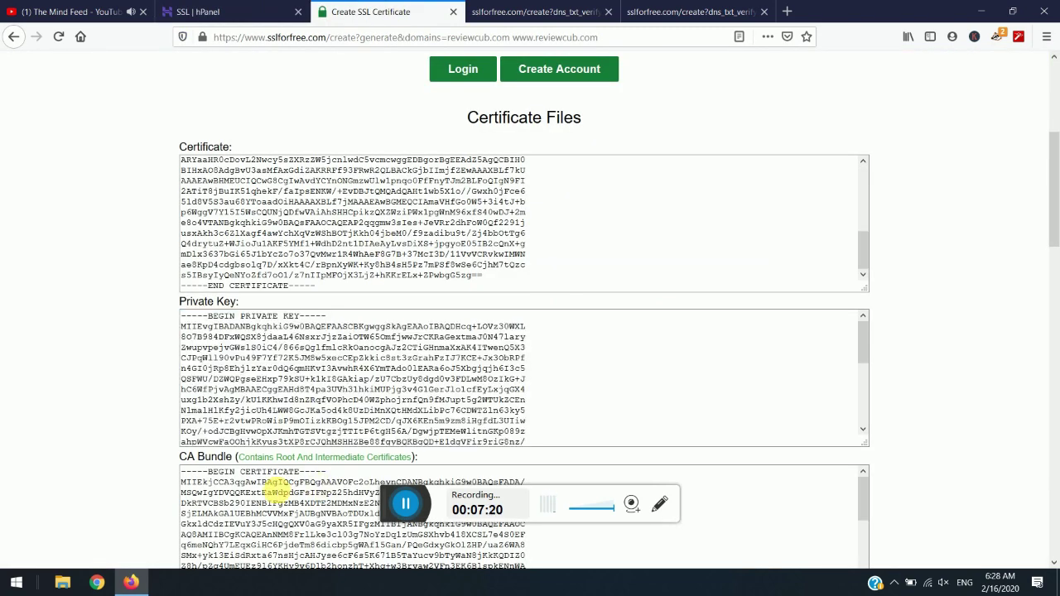
key(ctrl+a)
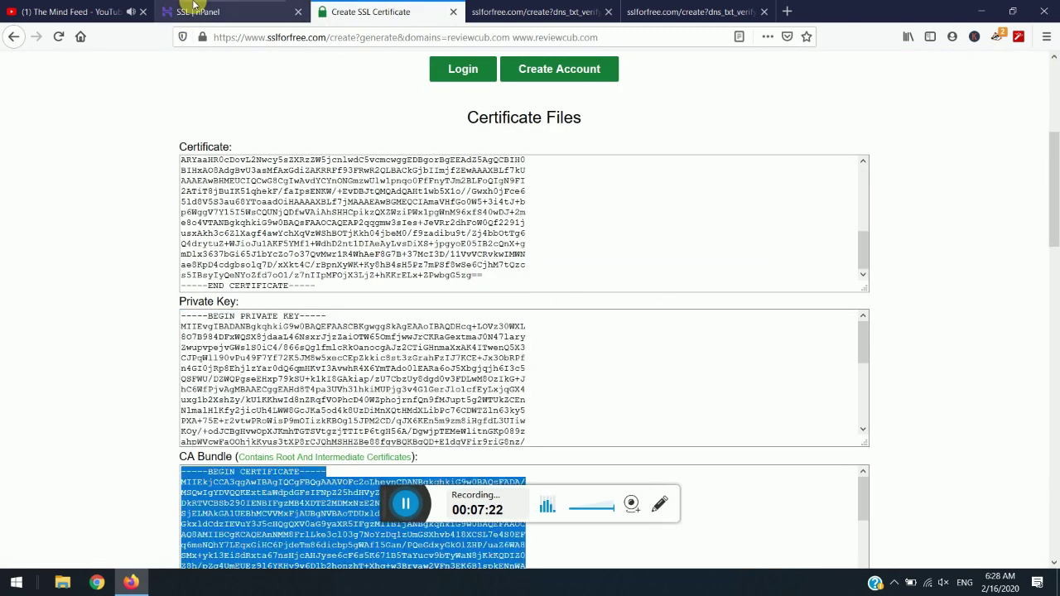
click(216, 12)
click(488, 467)
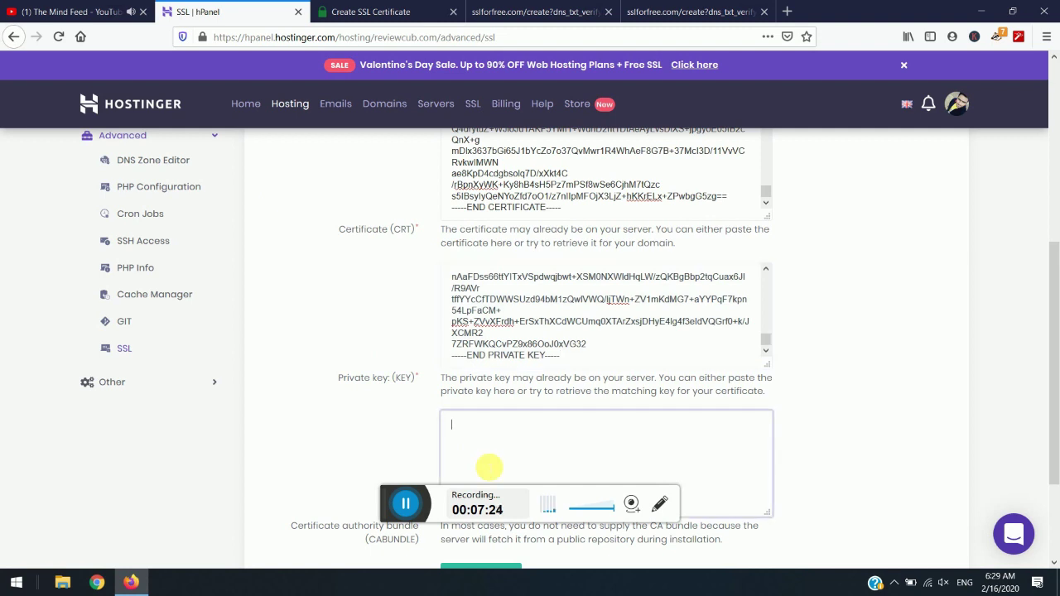
key(ctrl+v)
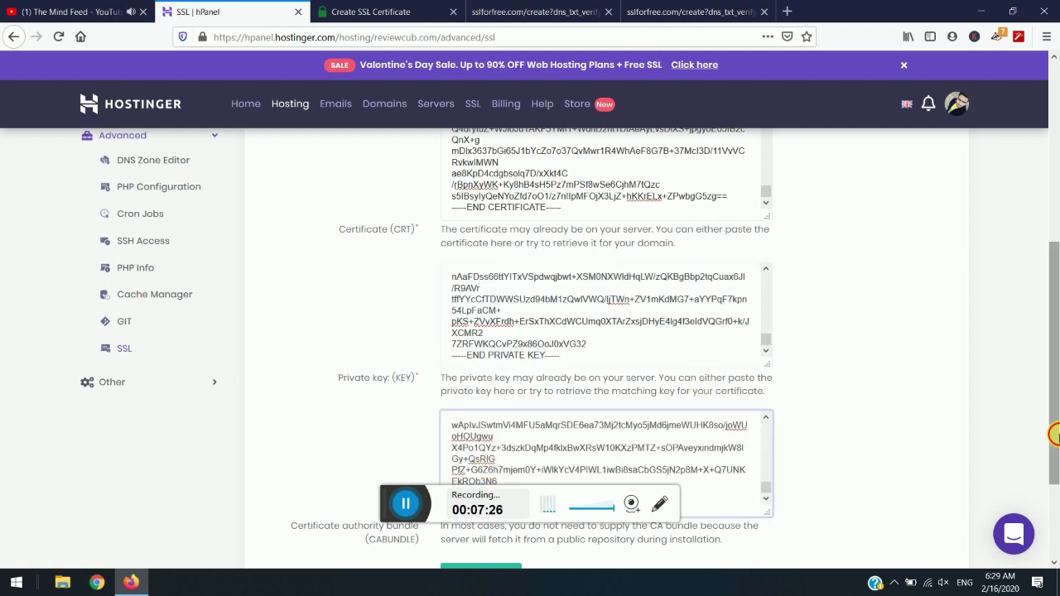
drag(1053, 433, 1057, 534)
click(456, 433)
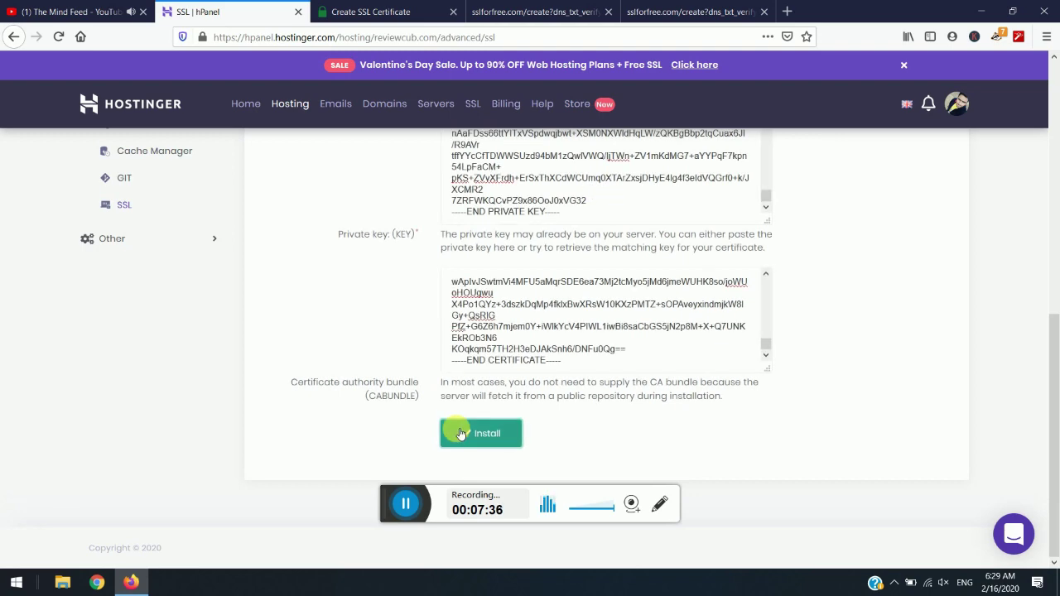
Scroll up to the installed SSL list showing reviewcub.com's Let's Encrypt certificate, expiring May 15, 2020.
drag(1055, 365, 1055, 113)
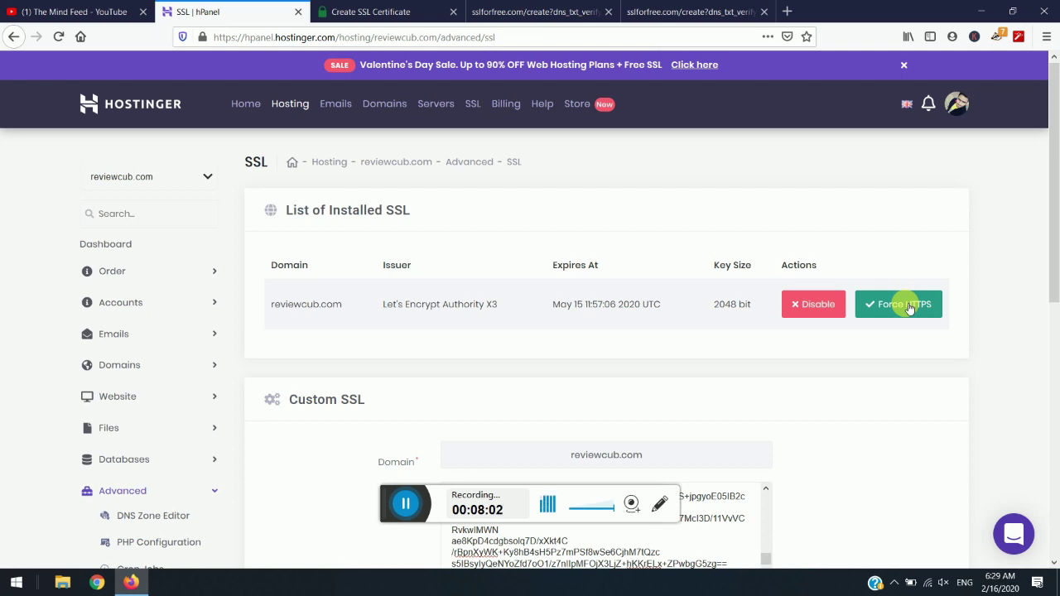
Load reviewcub.com in a new Firefox tab, then return to the SSL | hPanel tab.
click(787, 11)
text(r)
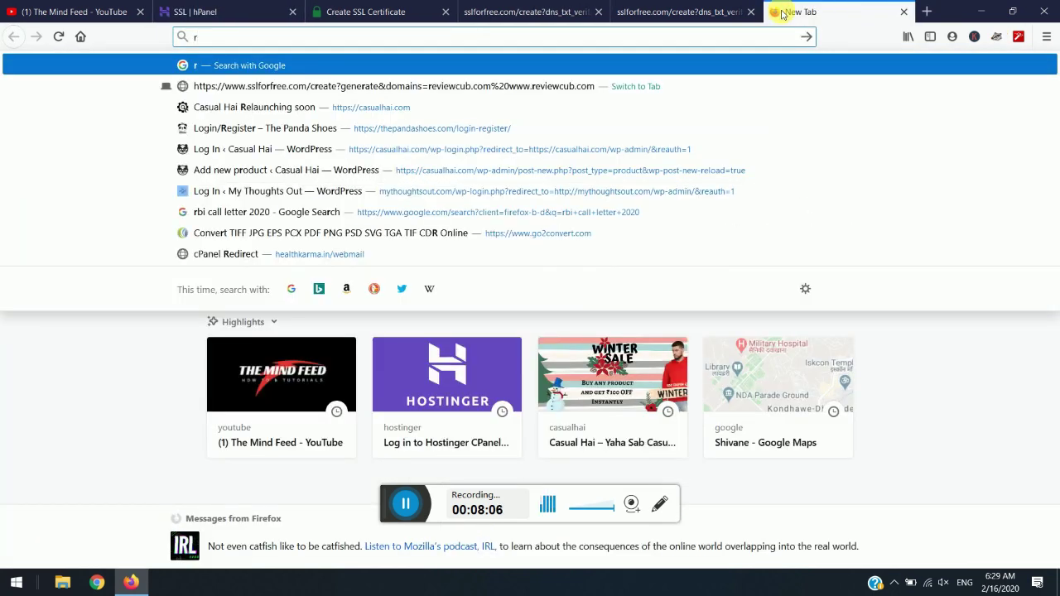
text(iv)
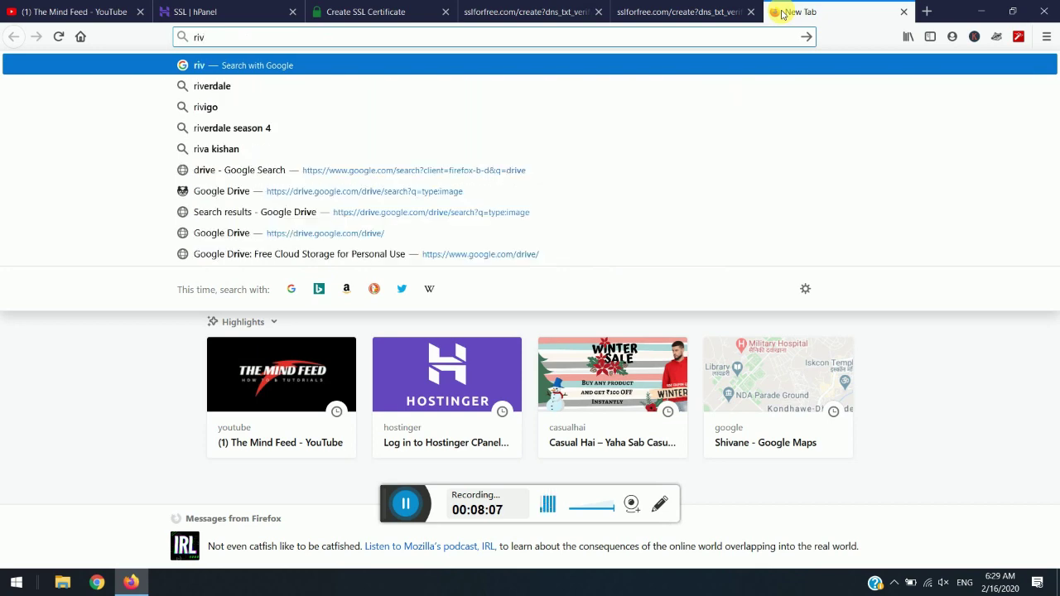
text(ew)
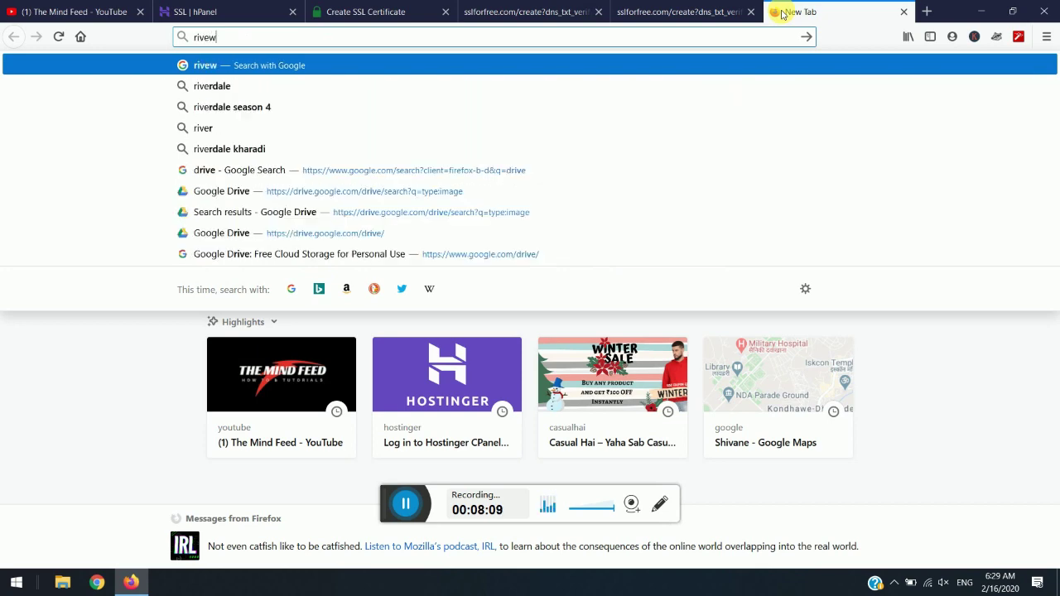
key(BackSpace)
key(BackSpace)
key(BackSpace)
key(BackSpace)
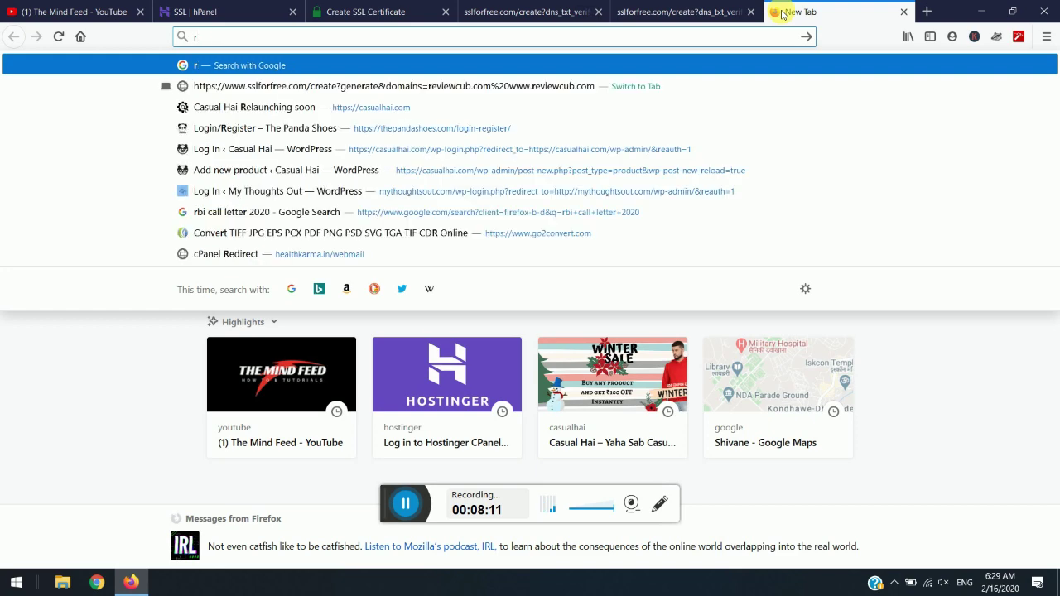
key(BackSpace)
text(r)
text(eview)
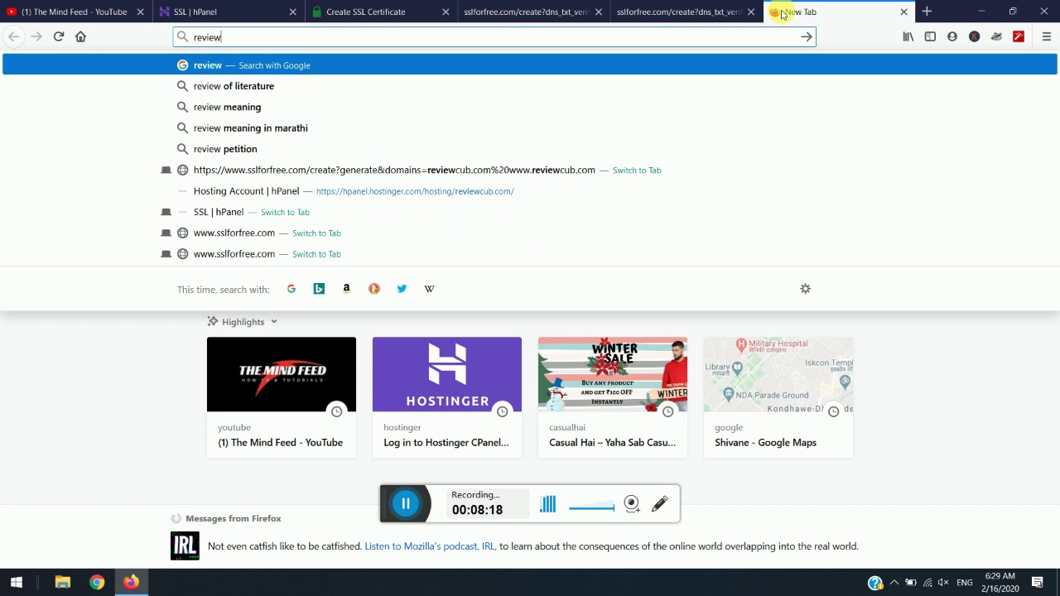
text(cub)
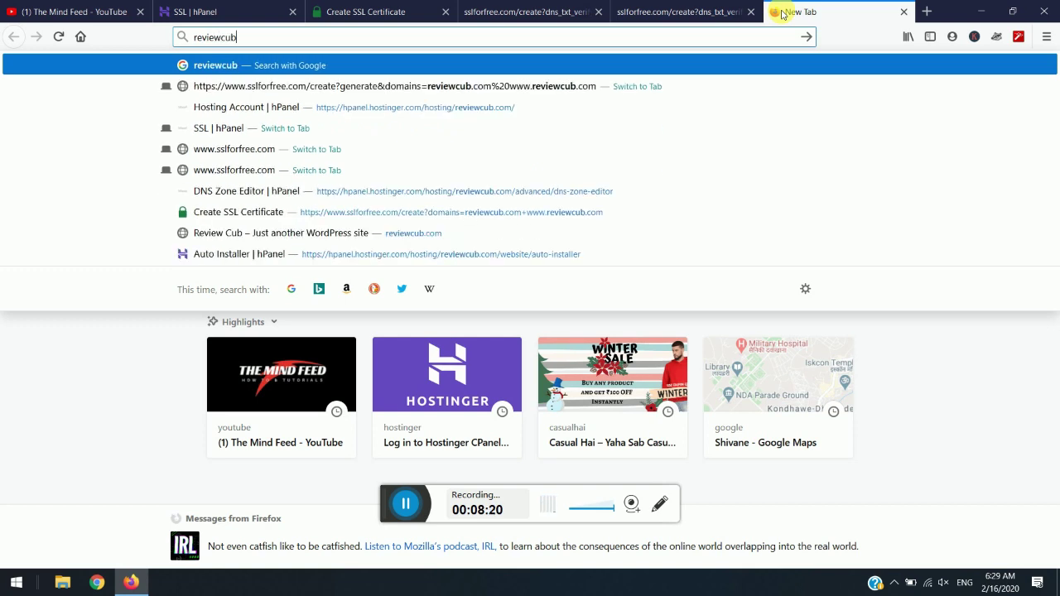
text(.com)
key(Return)
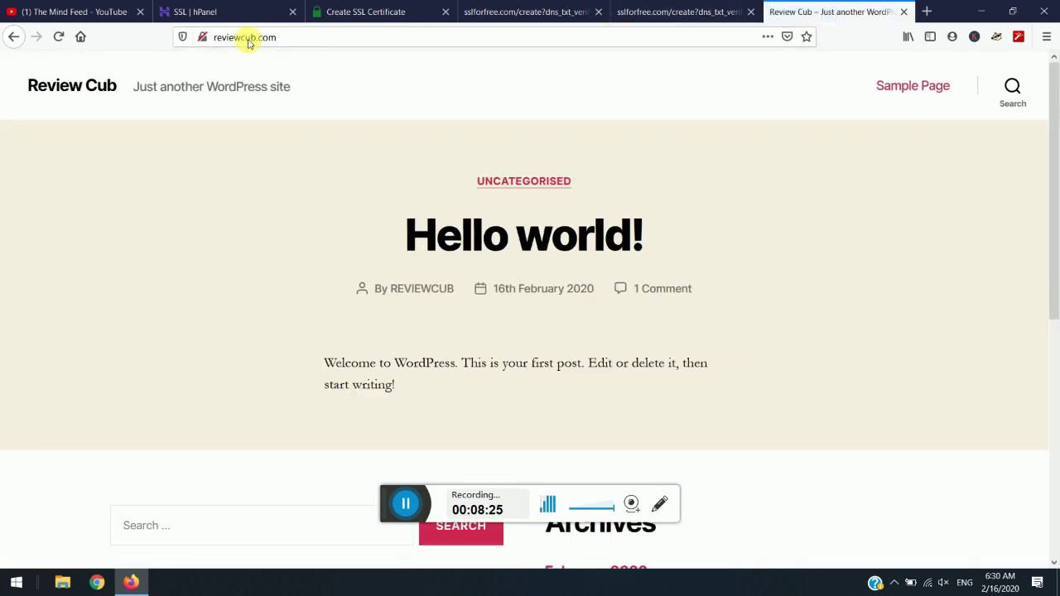
click(249, 6)
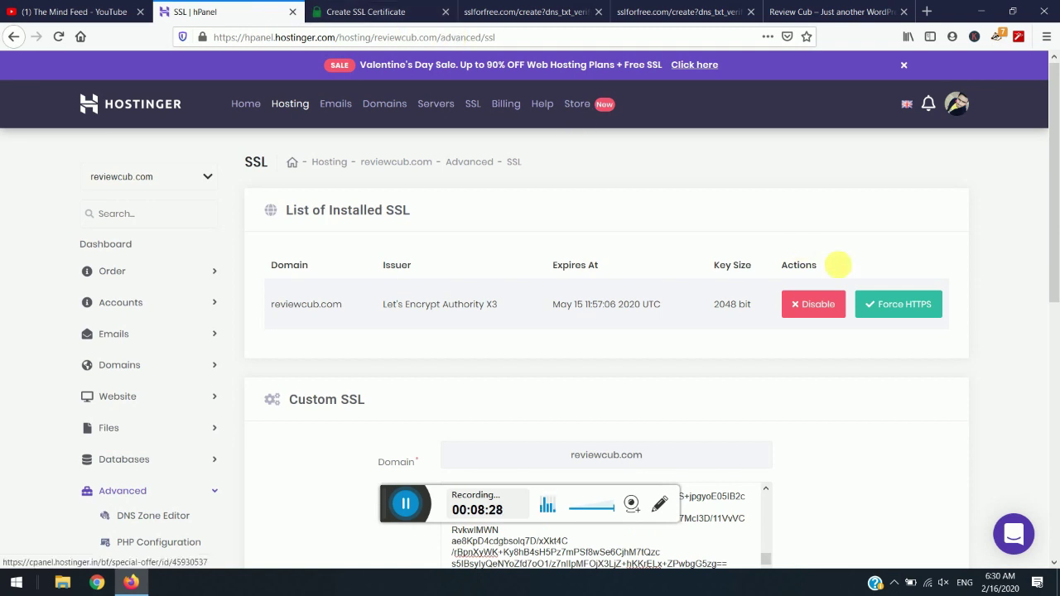
Force HTTPS on reviewcub.com's certificate and switch back to the Review Cub site tab.
click(885, 314)
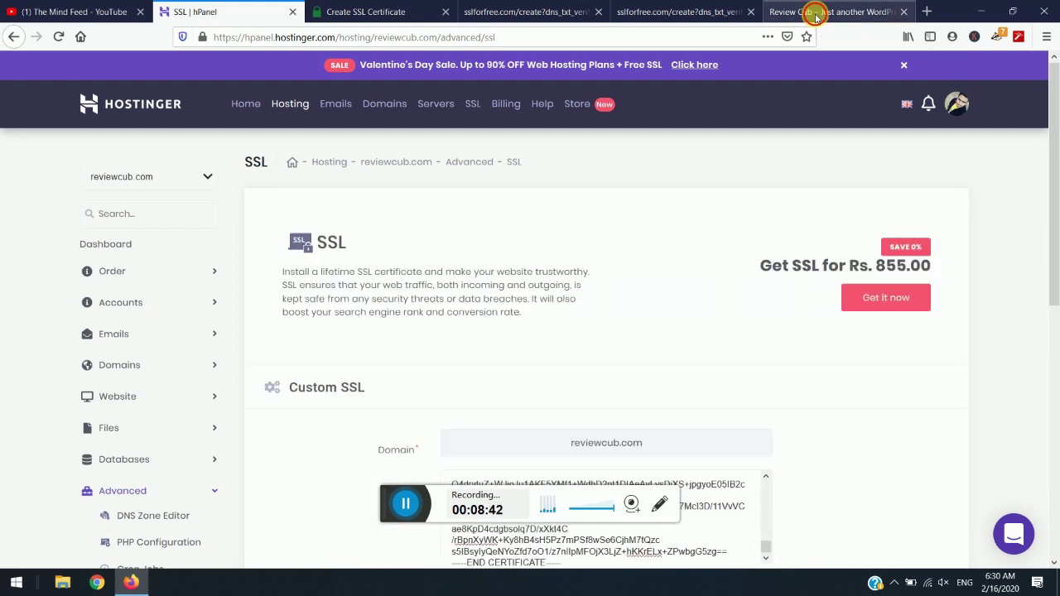
click(815, 13)
click(372, 43)
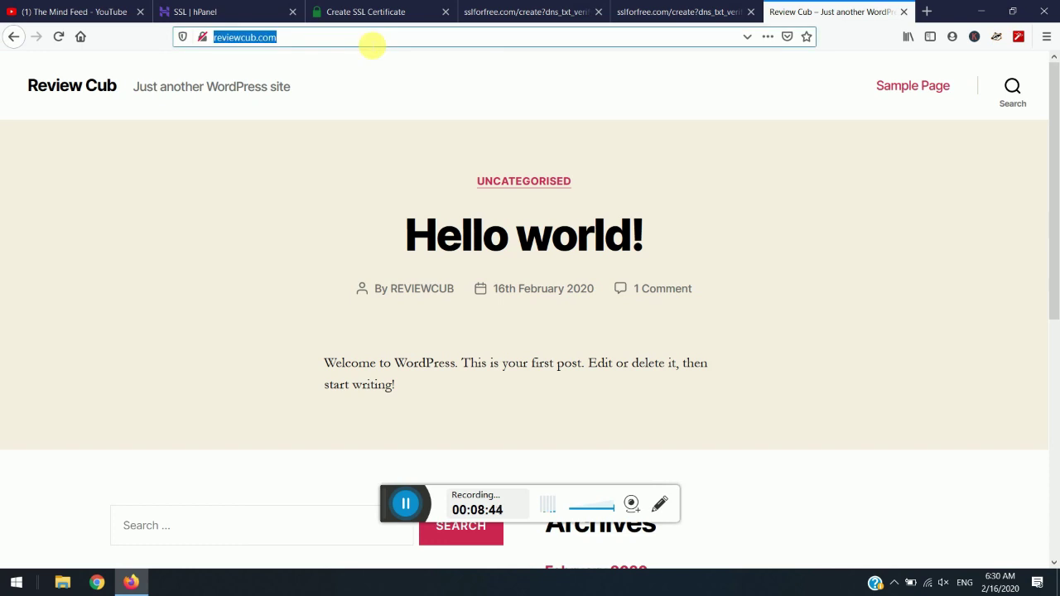
key(Return)
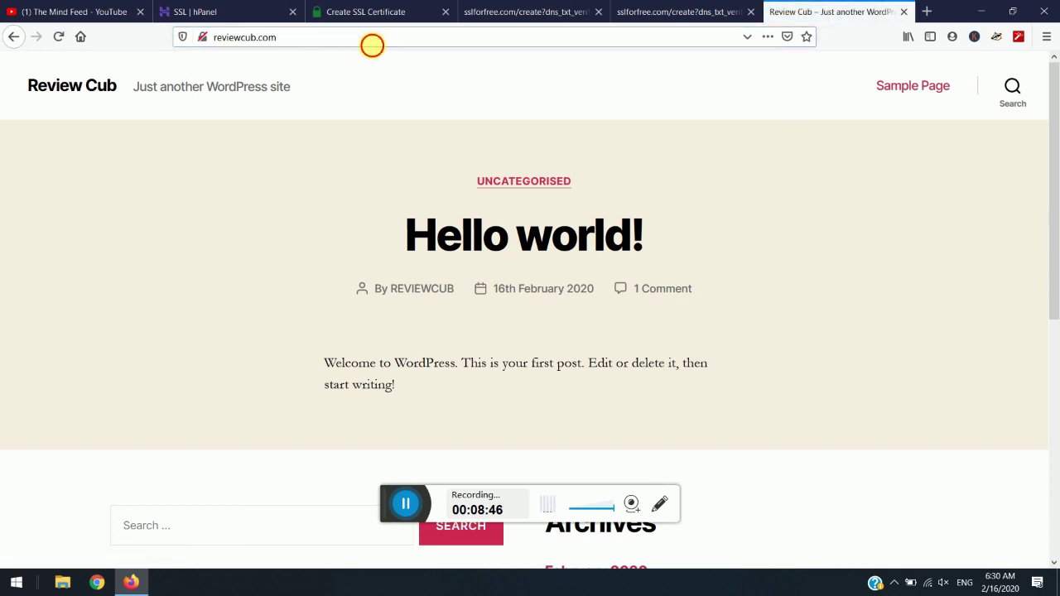
click(371, 43)
click(372, 43)
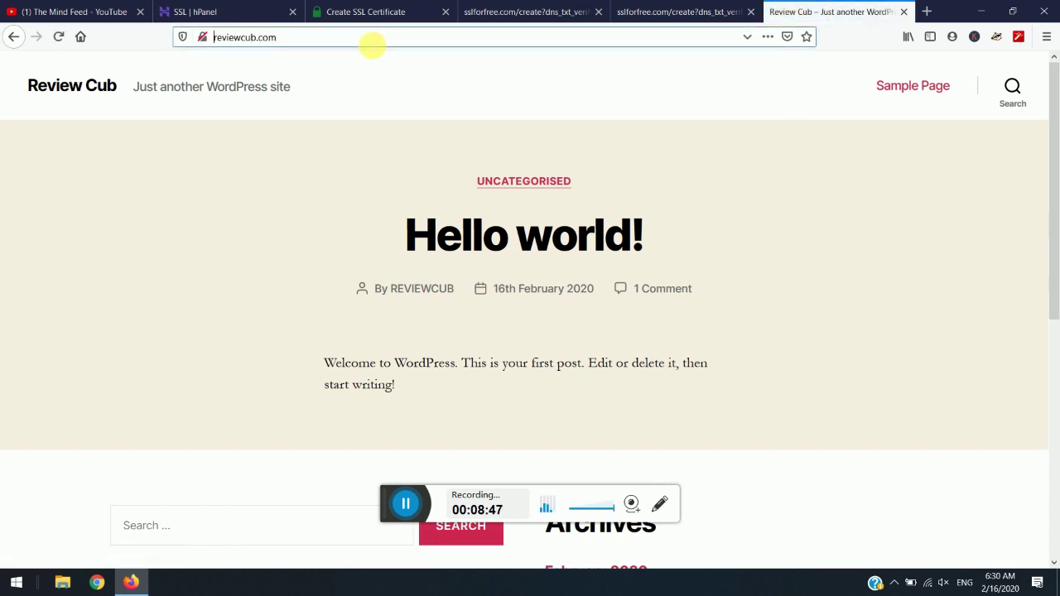
text(htt)
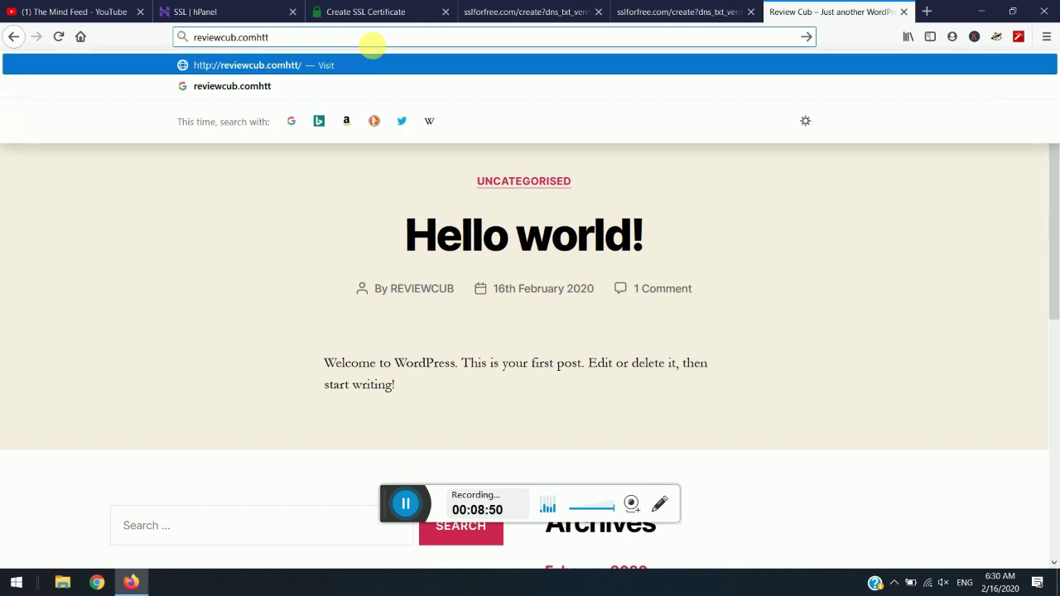
key(BackSpace)
key(BackSpace)
key(BackSpace)
key(BackSpace)
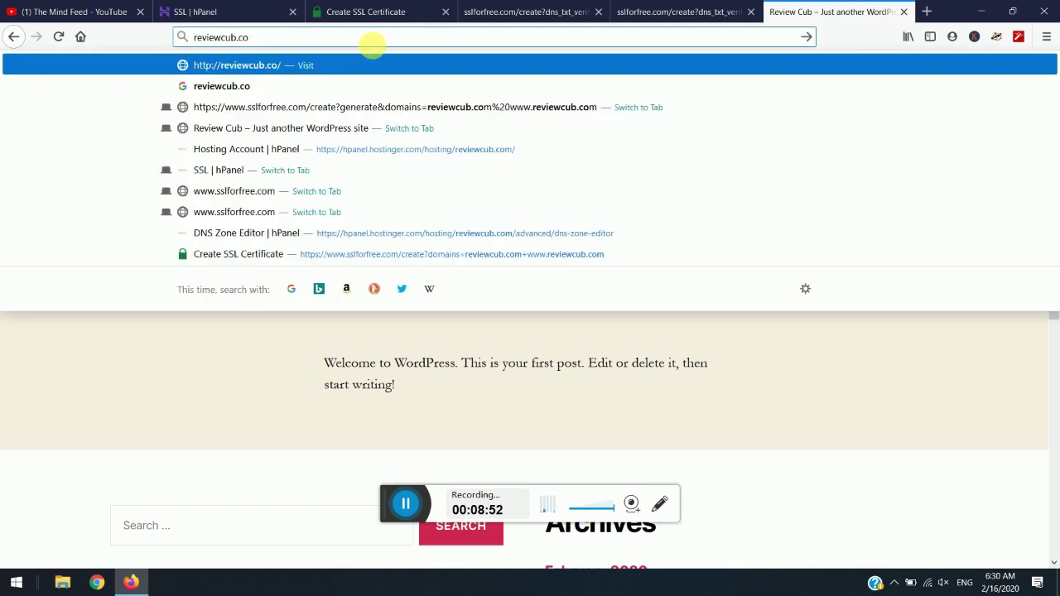
text(m/)
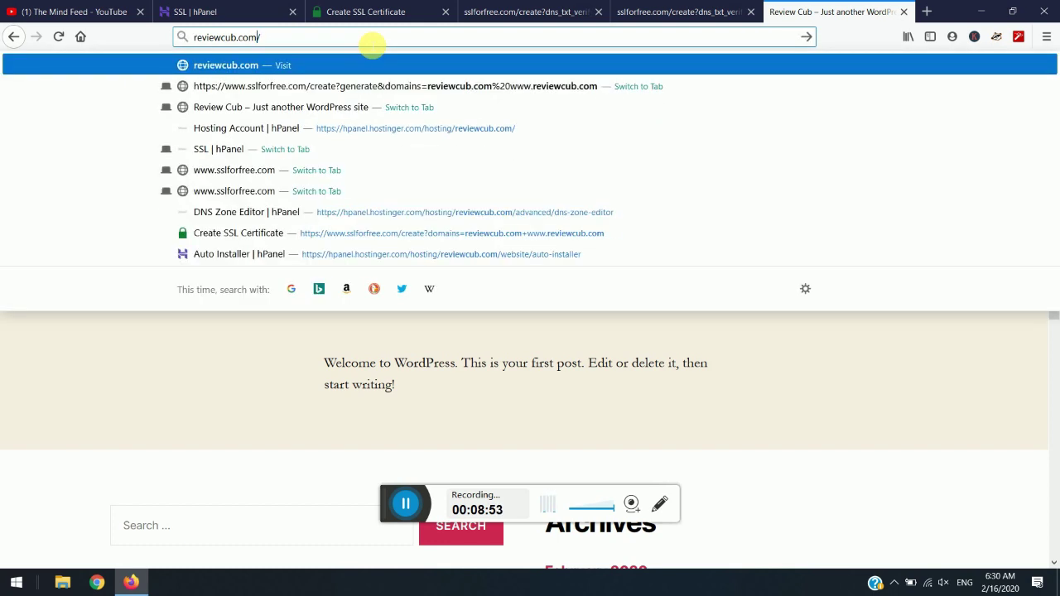
text(htt)
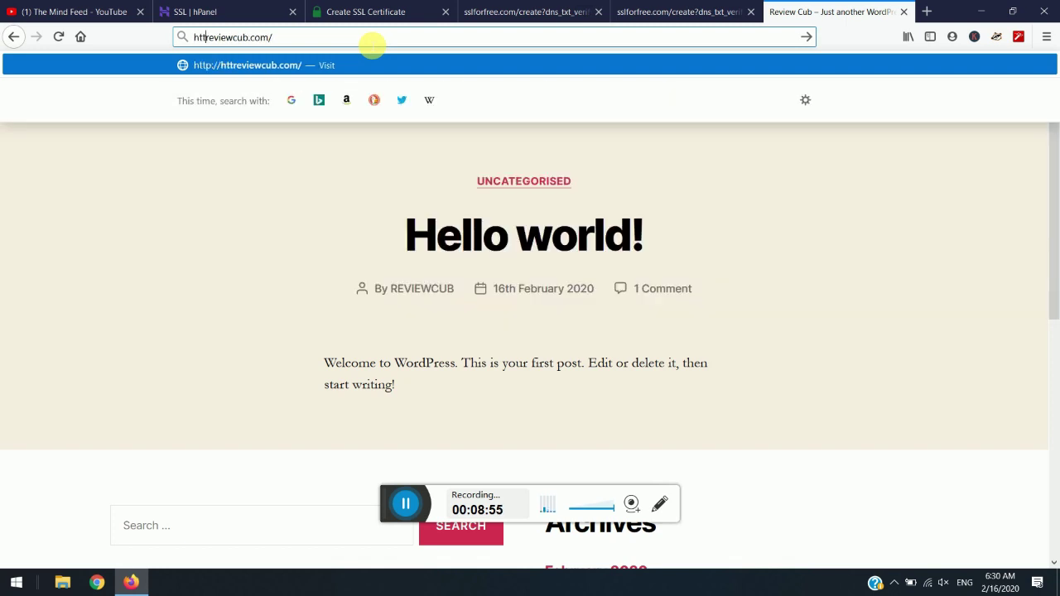
text(p)
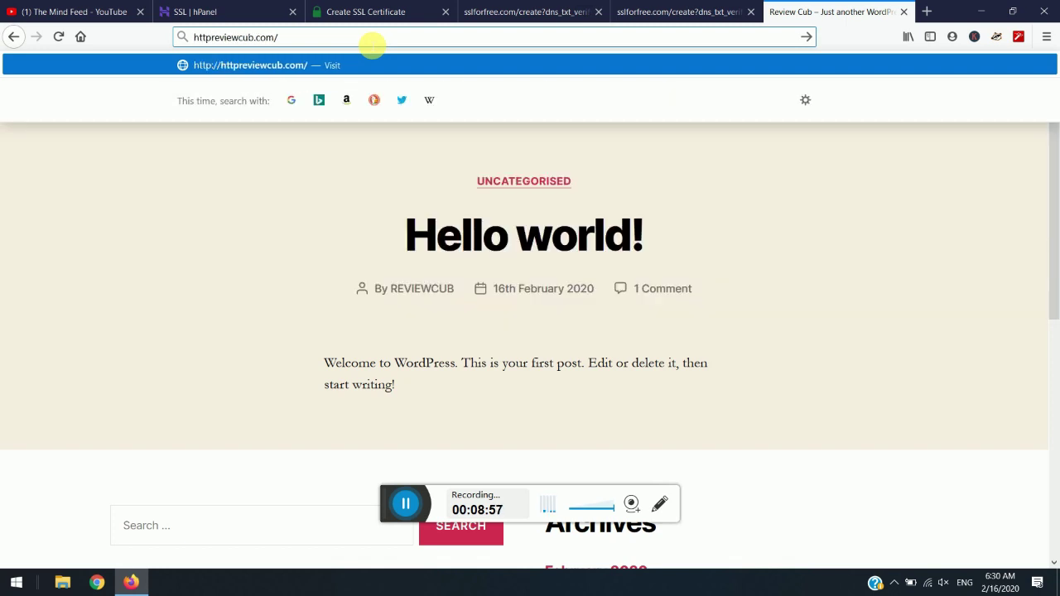
text(://)
key(Return)
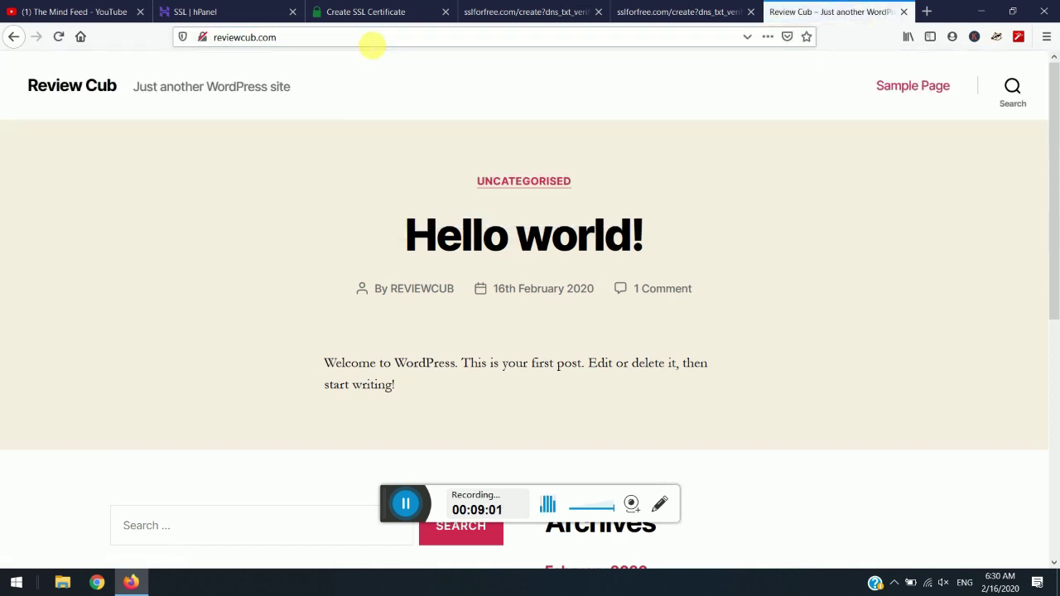
click(60, 37)
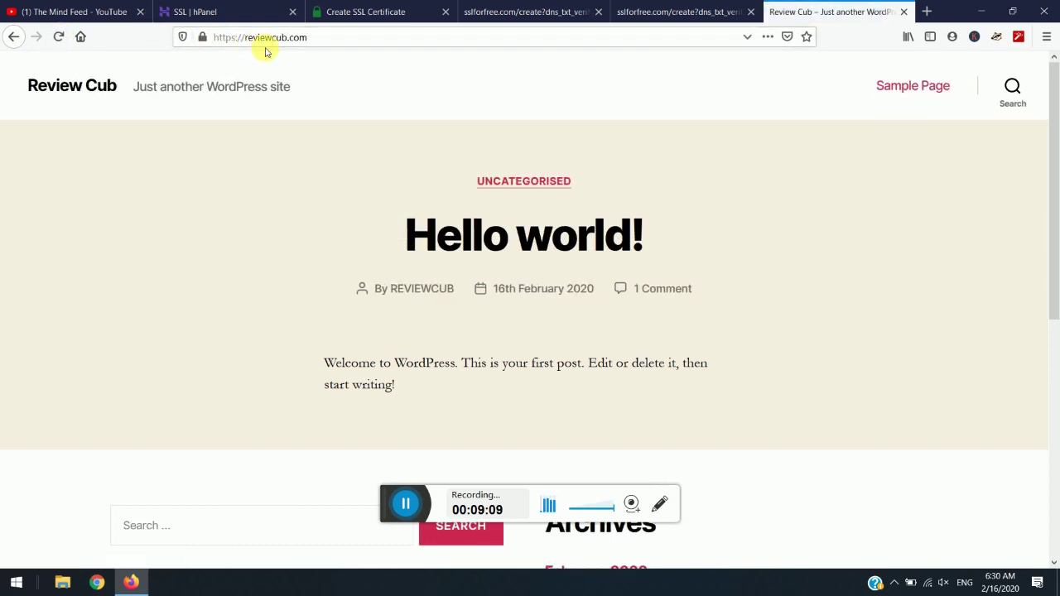
click(201, 37)
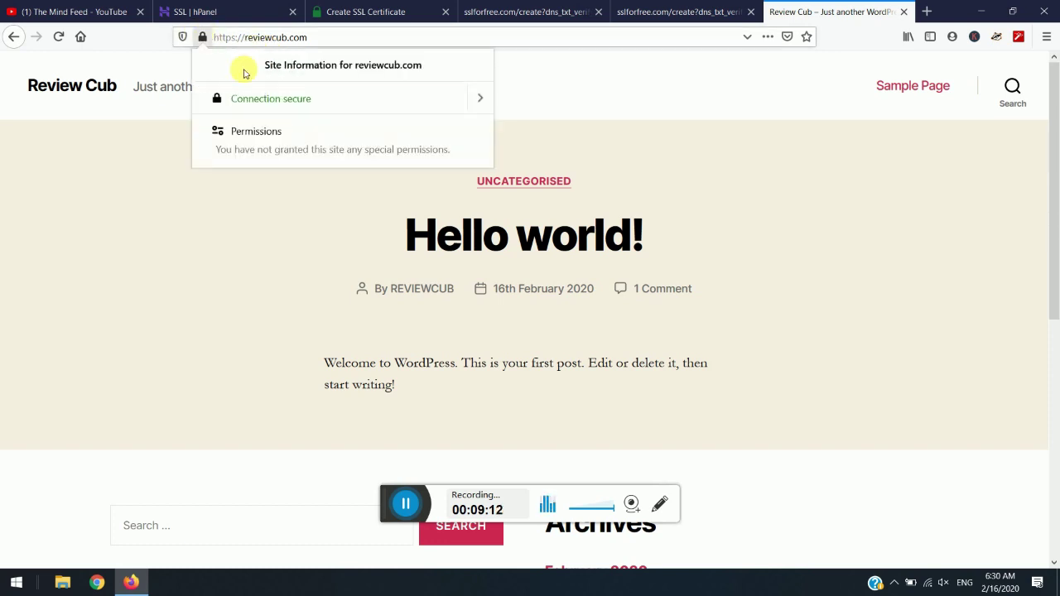
click(480, 99)
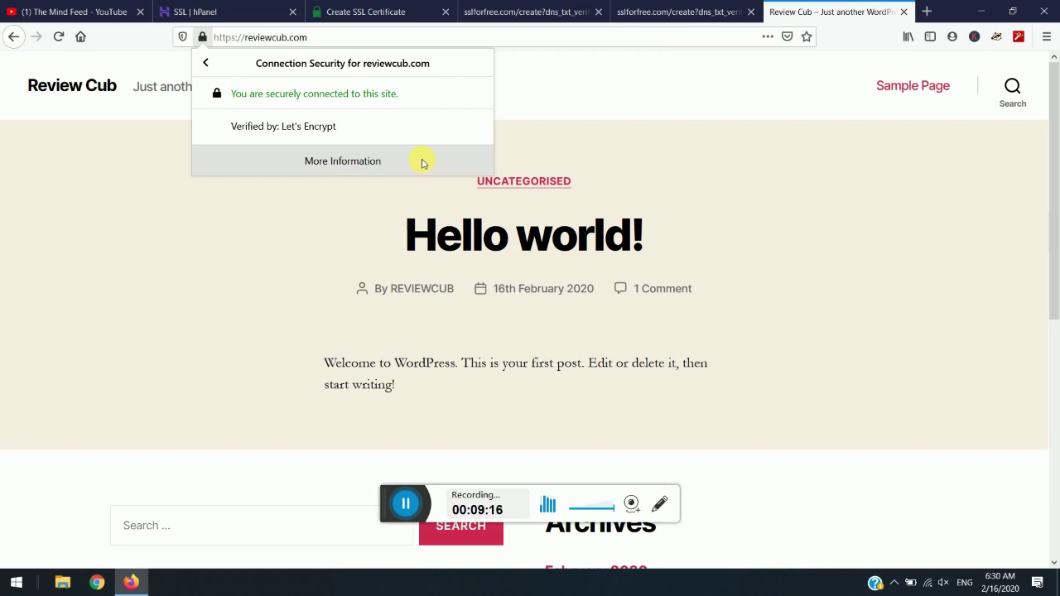
click(421, 163)
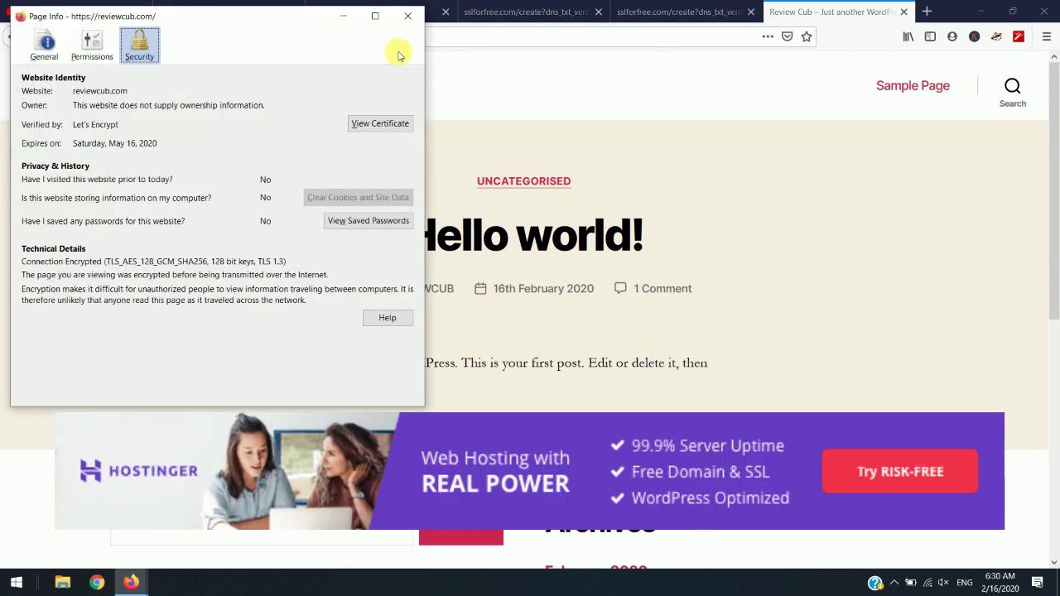
click(408, 15)
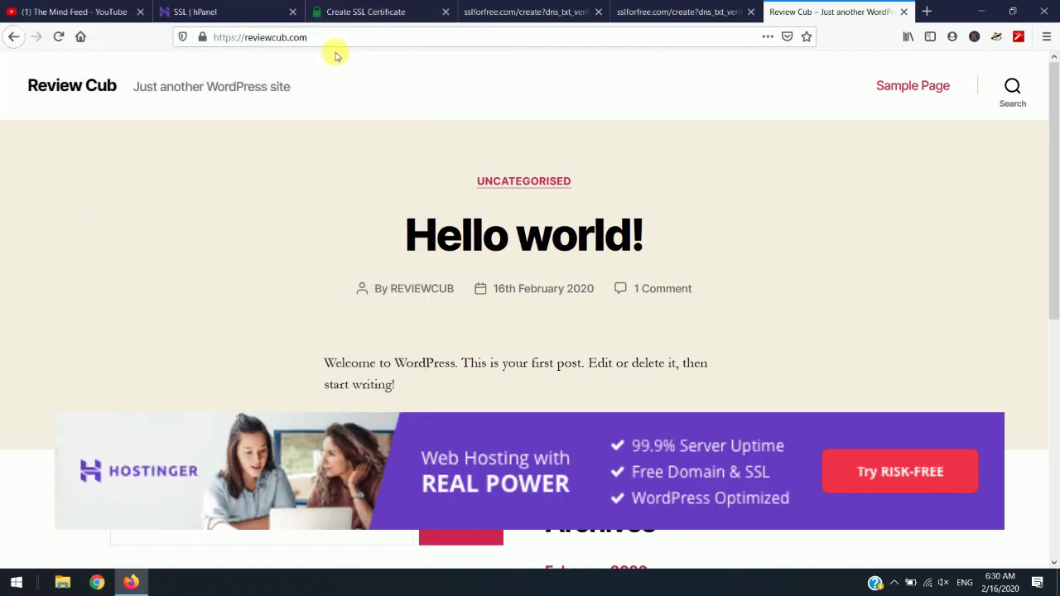
click(359, 41)
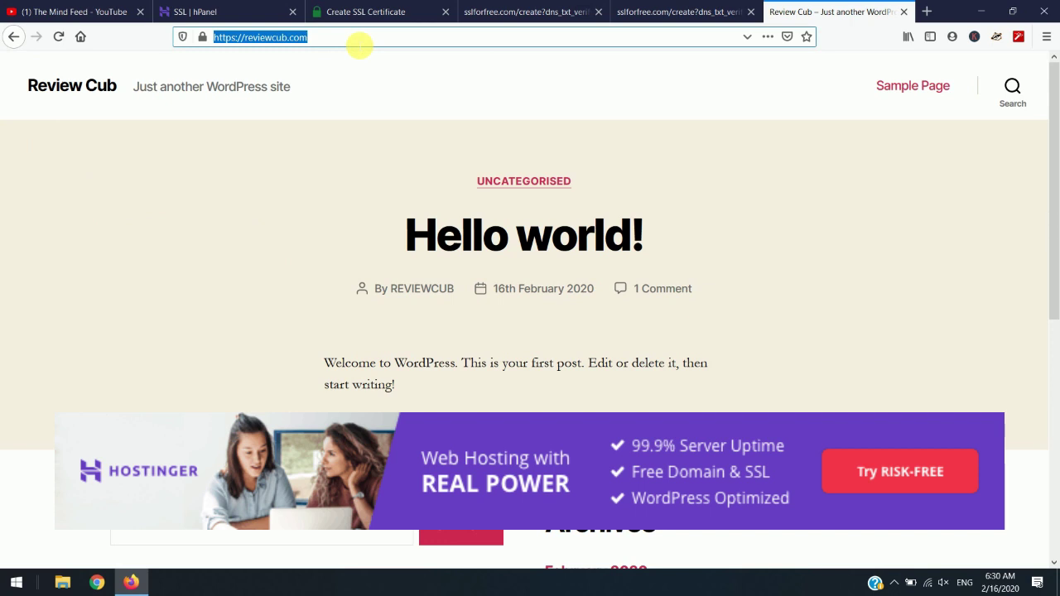
click(359, 45)
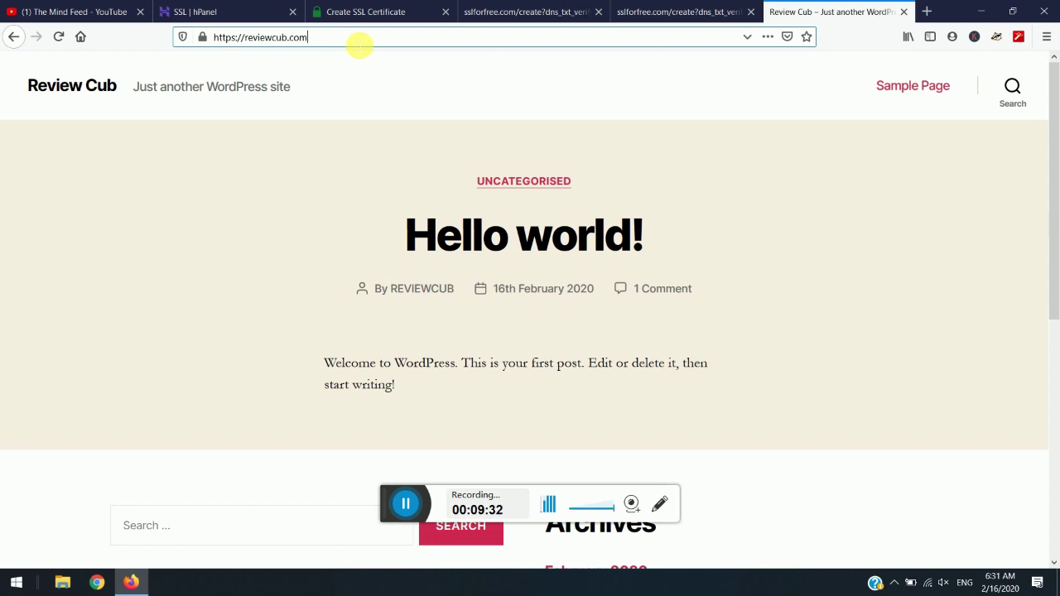
click(929, 12)
Go to mythoughtsout.com in a new tab and try its /login address.
text(mythoughtsout.com/)
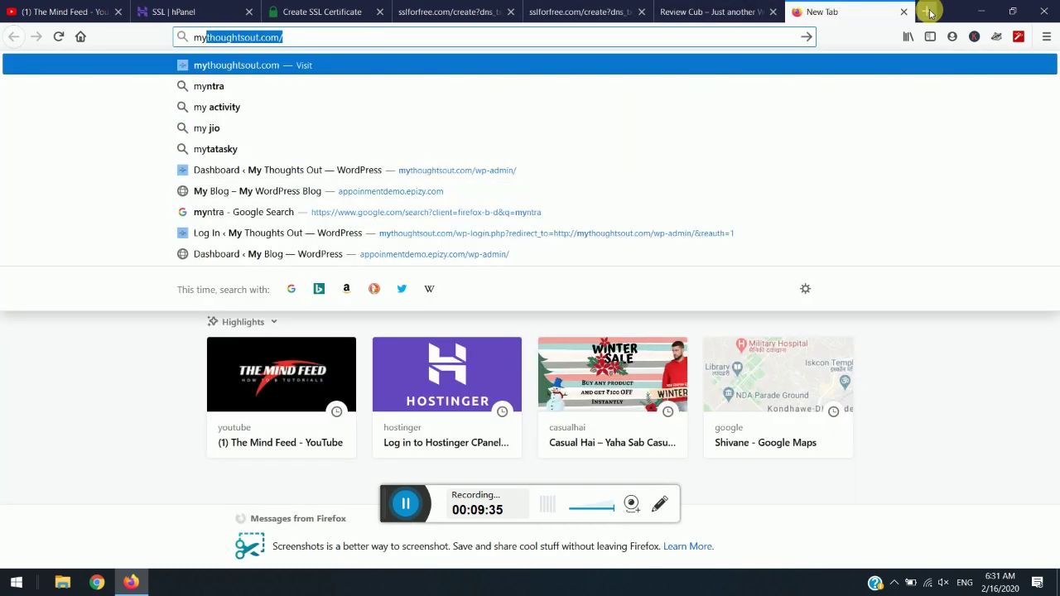
key(Return)
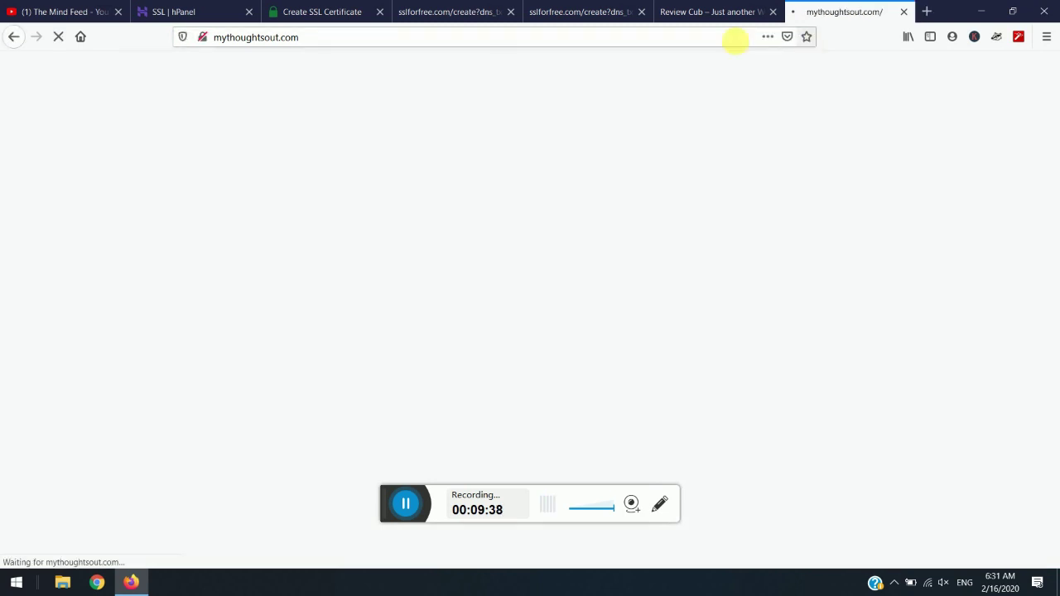
click(686, 47)
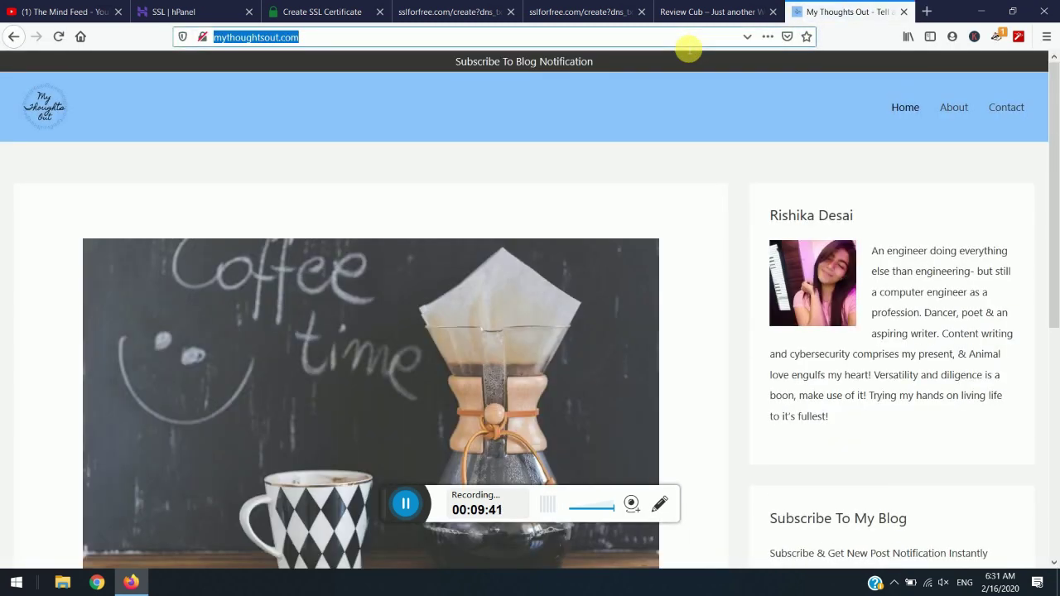
click(688, 46)
text(l)
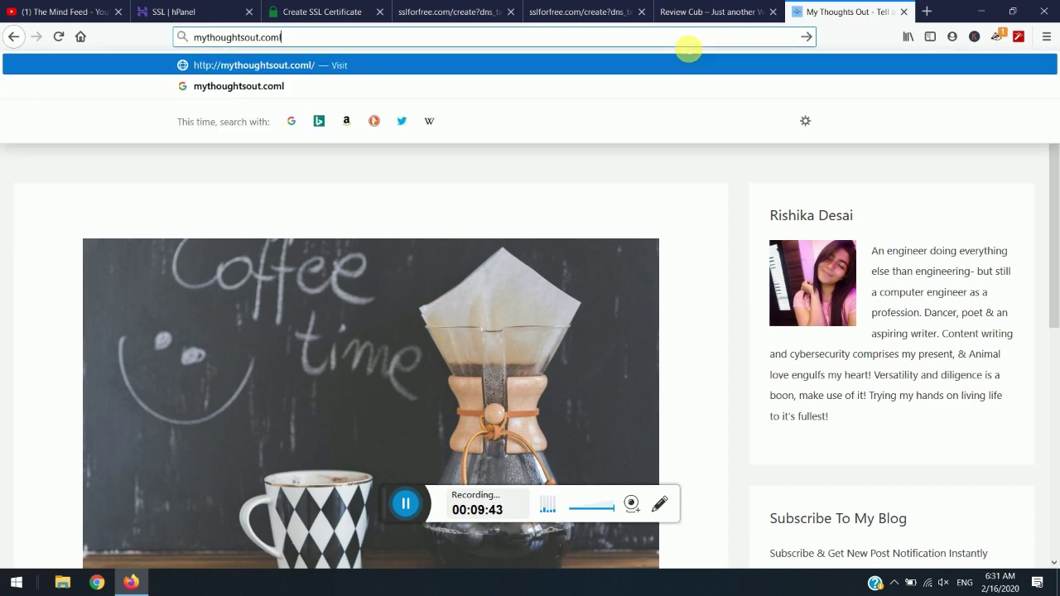
key(BackSpace)
text(/login)
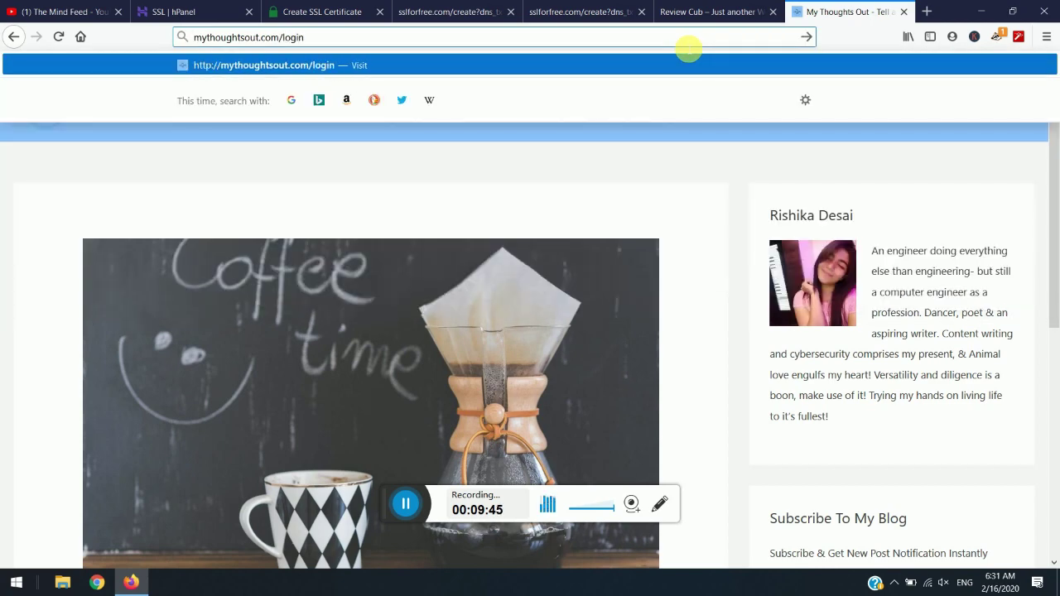
key(Return)
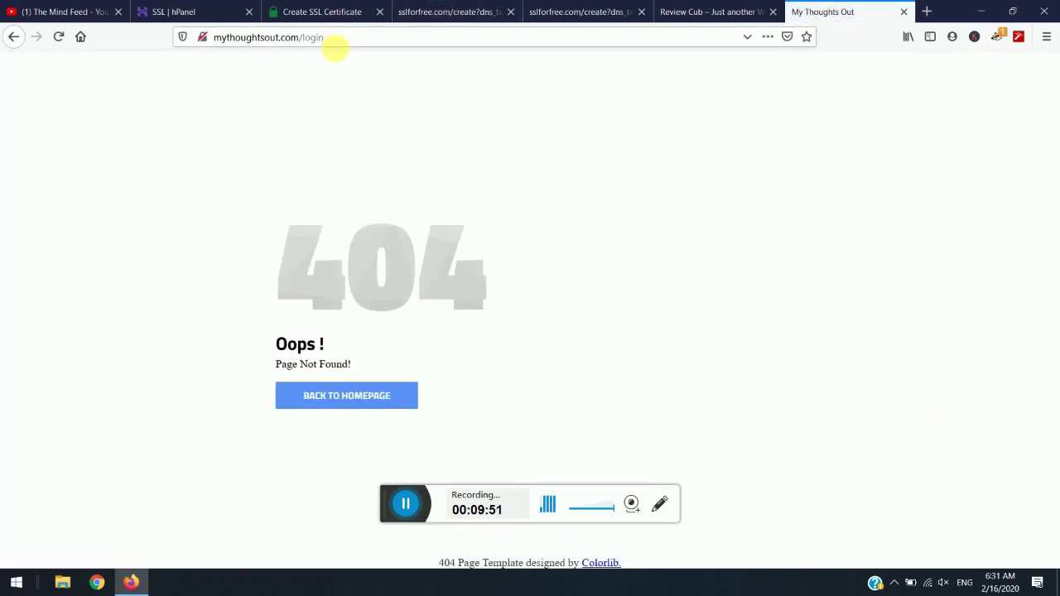
Switch the address to the wp-admin login page and dismiss the not-secure login warning.
drag(332, 42, 307, 53)
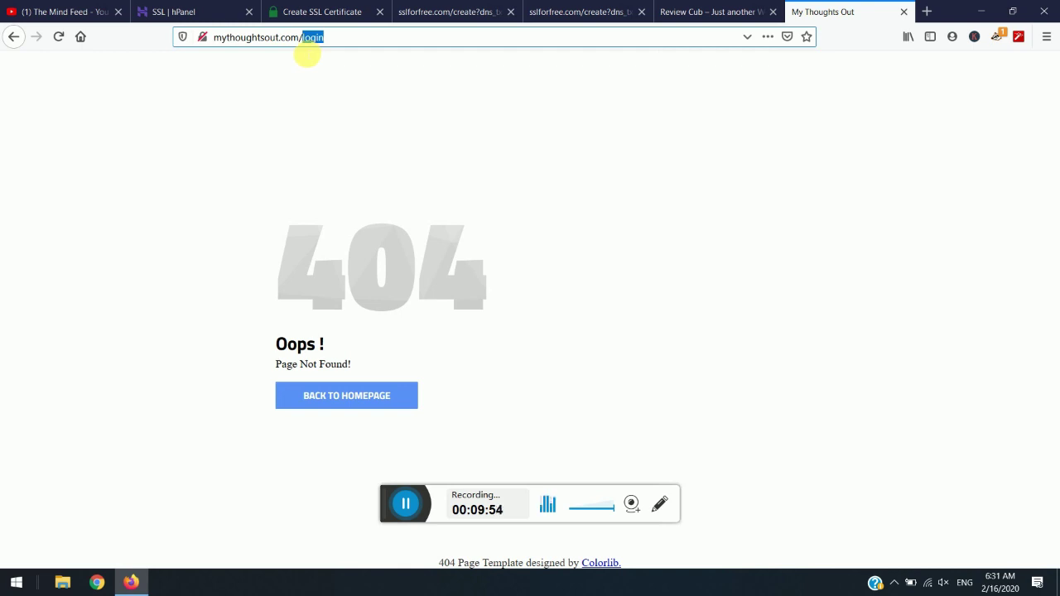
key(BackSpace)
key(Return)
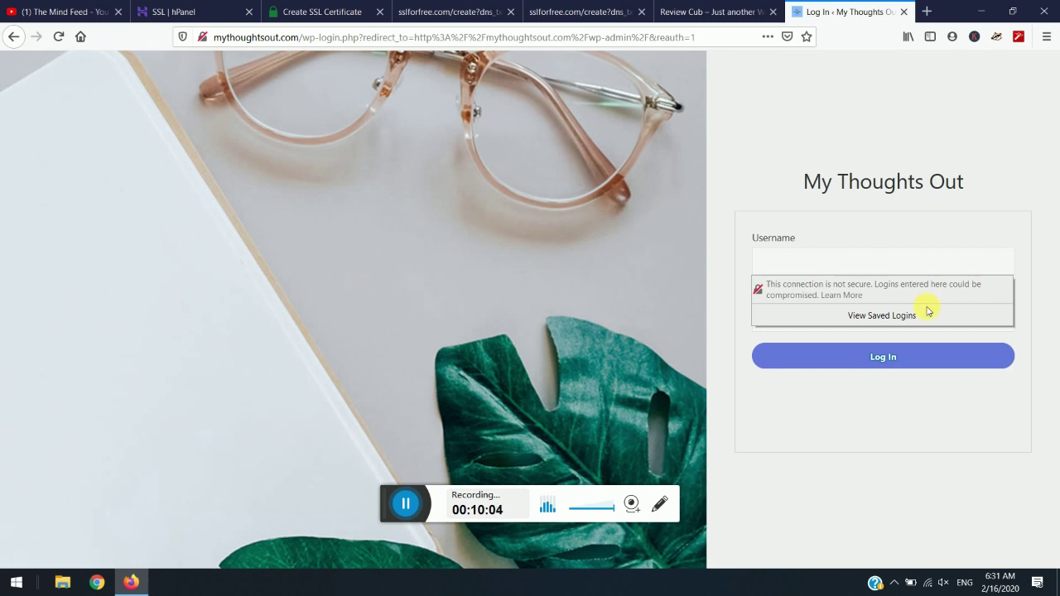
click(788, 264)
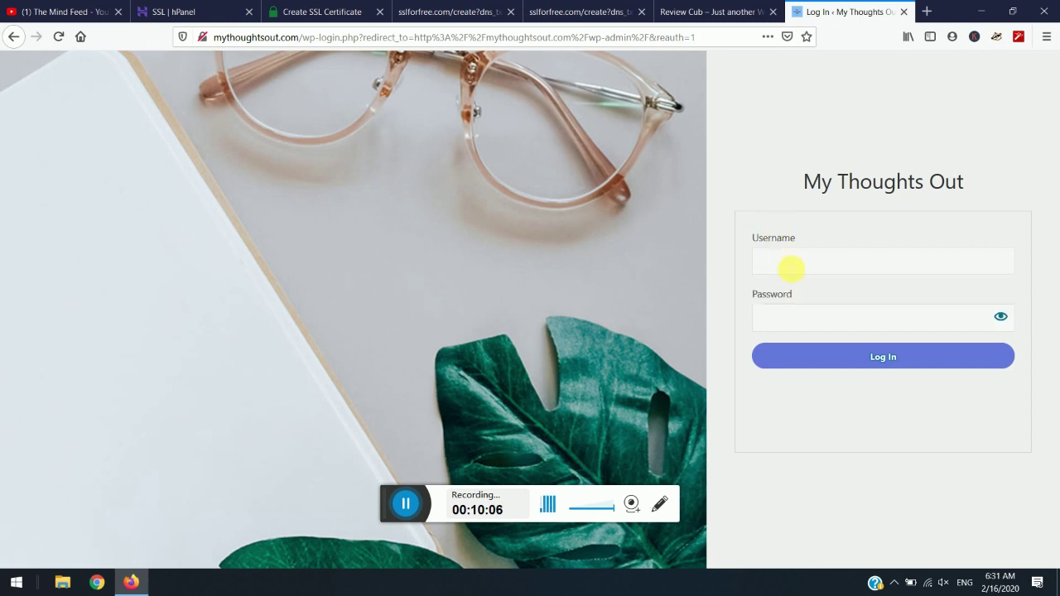
click(782, 267)
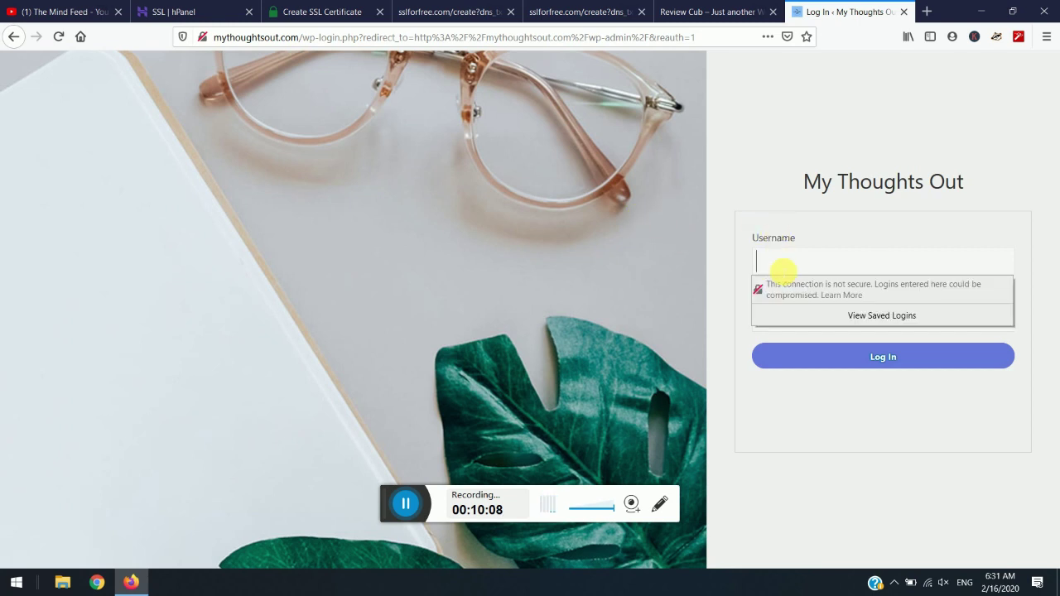